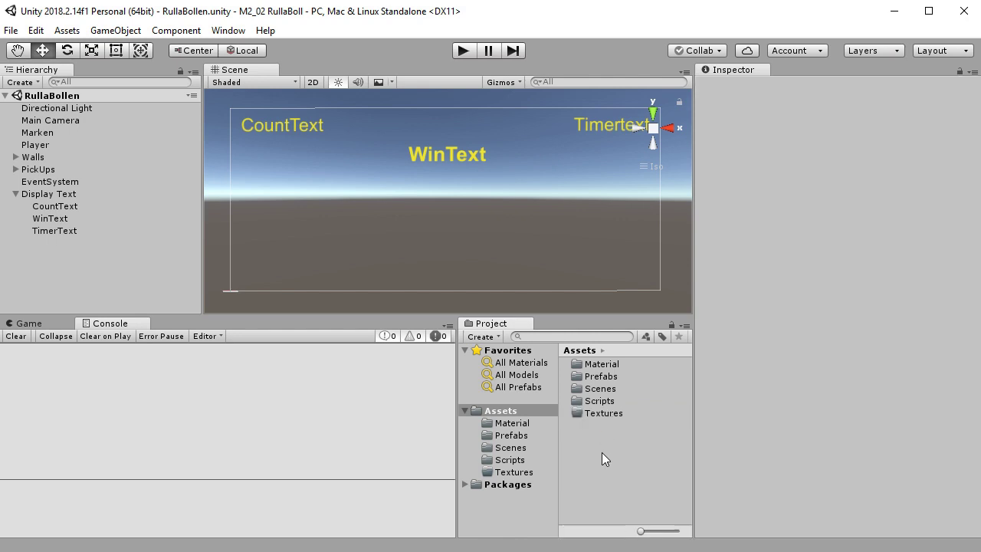
Create a new folder named Fonts directly under the project's Assets folder.
{"action": "mouse_move", "coordinate": [713, 97]}
{"action": "left_click", "coordinate": [908, 94]}
{"action": "type", "text": "Fonts"}
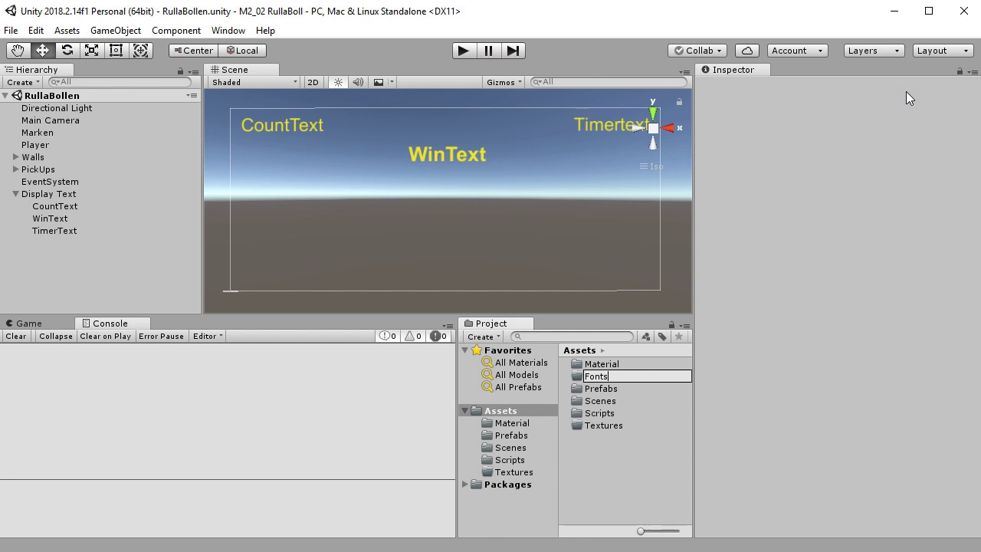
{"action": "key", "text": "Return"}
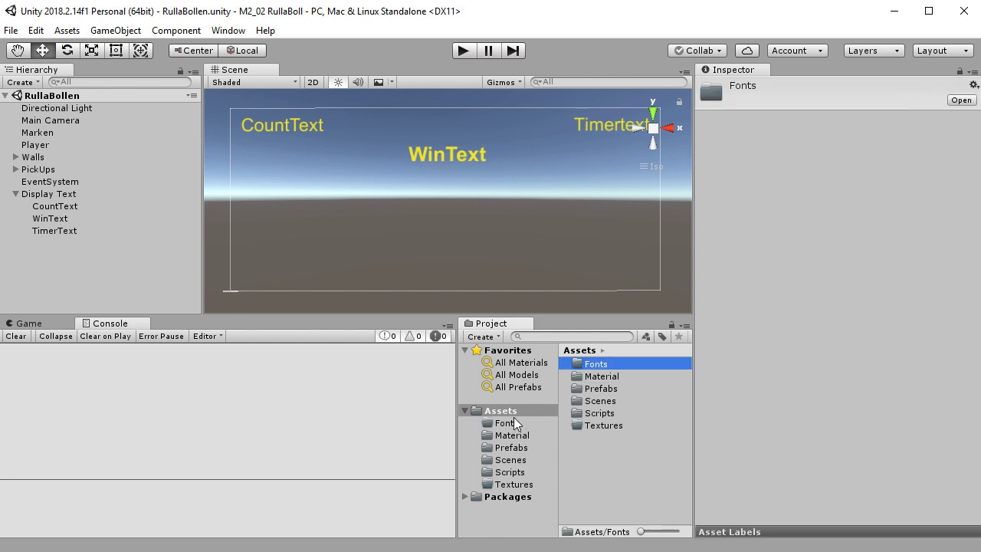
Create another folder named Sounds directly under the project's Assets folder.
{"action": "right_click", "coordinate": [612, 475]}
{"action": "mouse_move", "coordinate": [692, 121]}
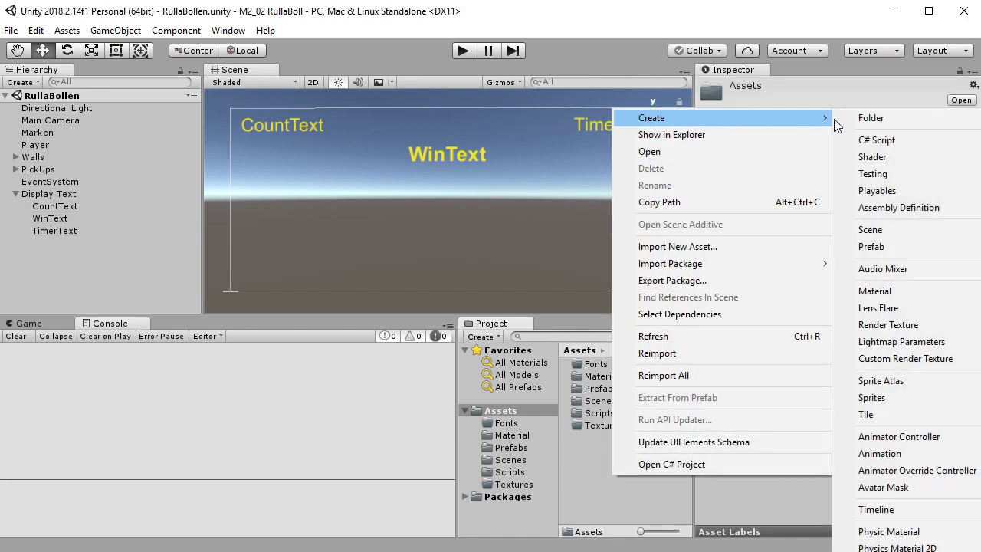
{"action": "left_click", "coordinate": [906, 121]}
{"action": "type", "text": "Sounds"}
{"action": "key", "text": "Return"}
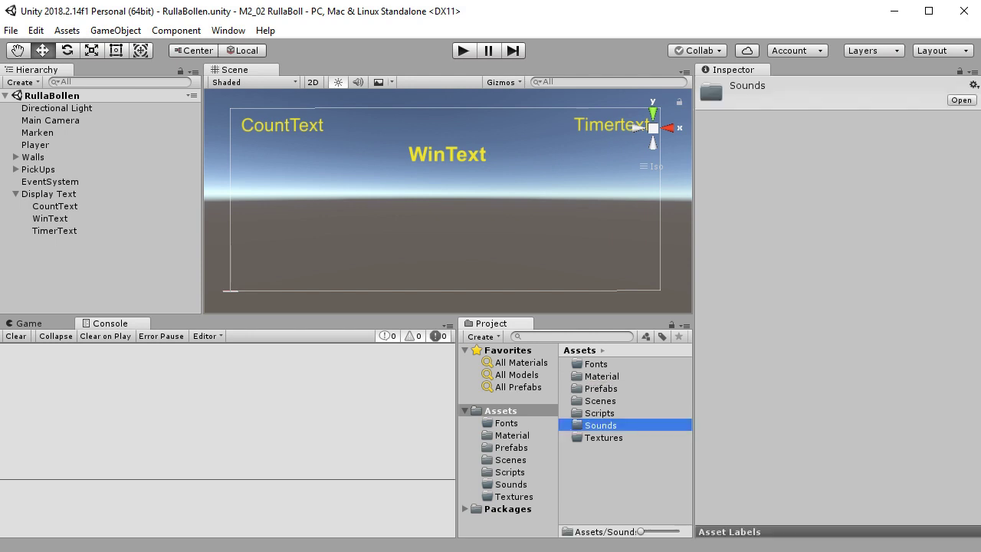
From the Förbättringsfiler folder in File Explorer, import LuckiestGuy.ttf into Fonts and floor.jpg, lava.png and lava_NormalMap.png into Textures.
{"action": "key", "text": "alt+Tab"}
{"action": "left_click_drag", "start_coordinate": [295, 201], "coordinate": [513, 427]}
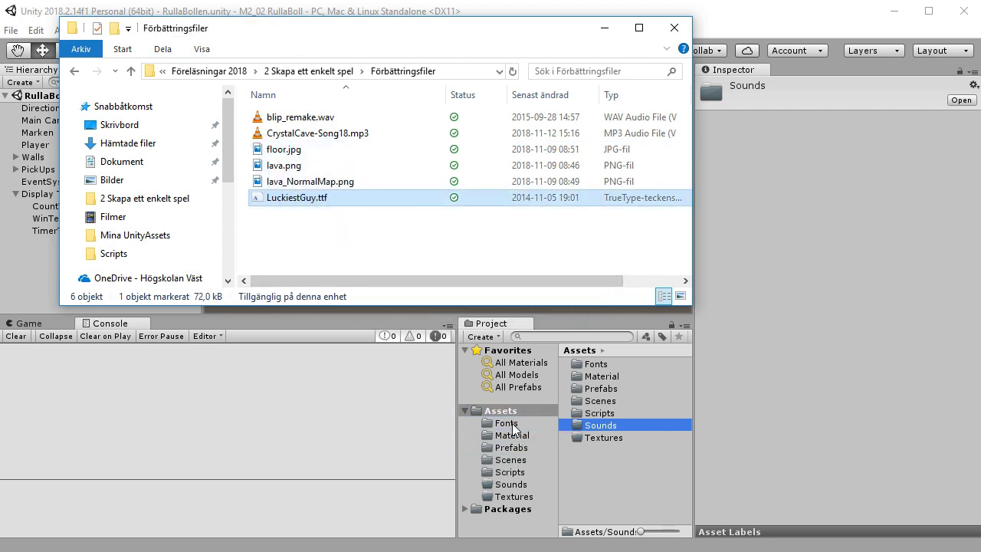
{"action": "left_click", "coordinate": [308, 188]}
{"action": "left_click", "coordinate": [290, 151], "text": "shift"}
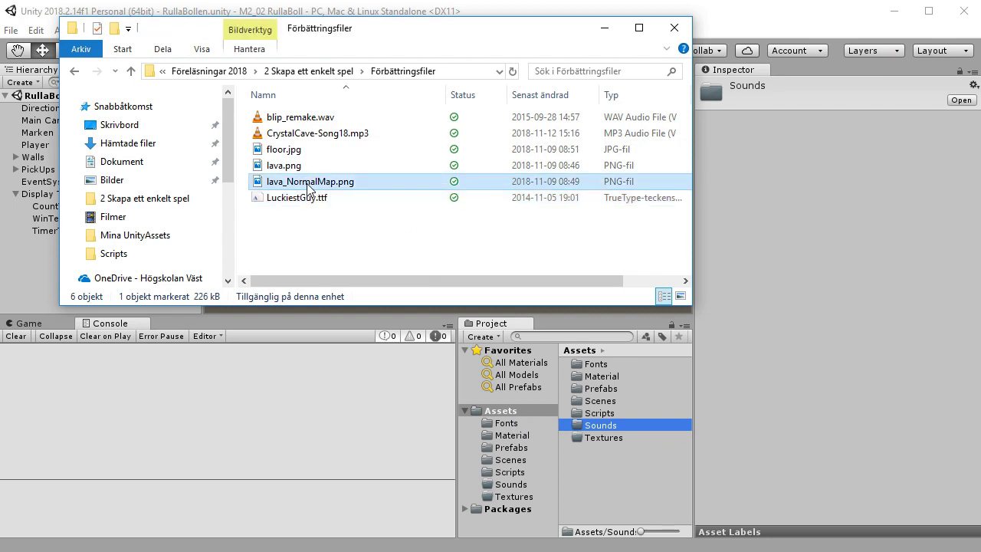
{"action": "left_click_drag", "start_coordinate": [291, 151], "coordinate": [515, 503]}
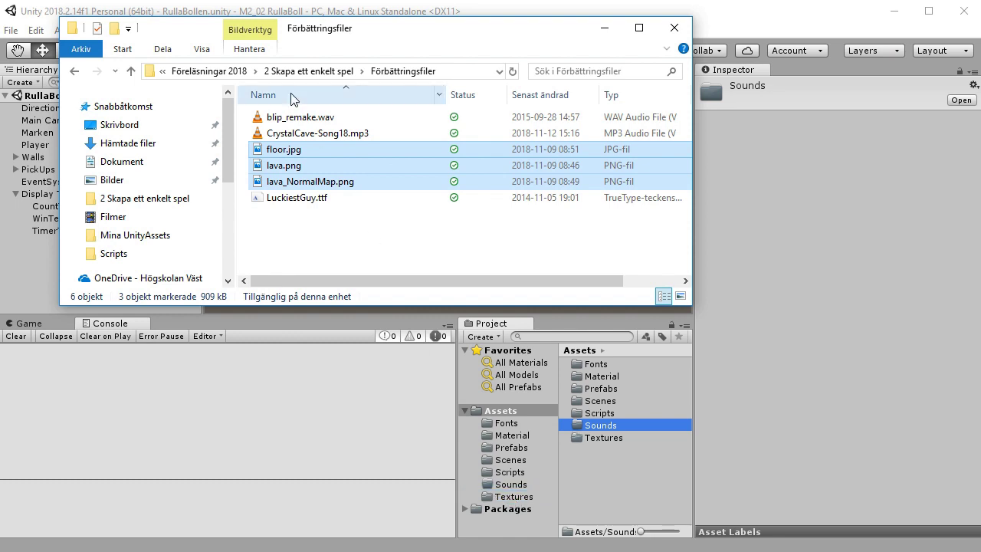
Import blip_remake.wav and CrystalCave-Song18.mp3 into the project's Sounds folder, and close the file window.
{"action": "left_click", "coordinate": [295, 119]}
{"action": "left_click", "coordinate": [296, 137], "text": "shift"}
{"action": "left_click_drag", "start_coordinate": [288, 126], "coordinate": [513, 484]}
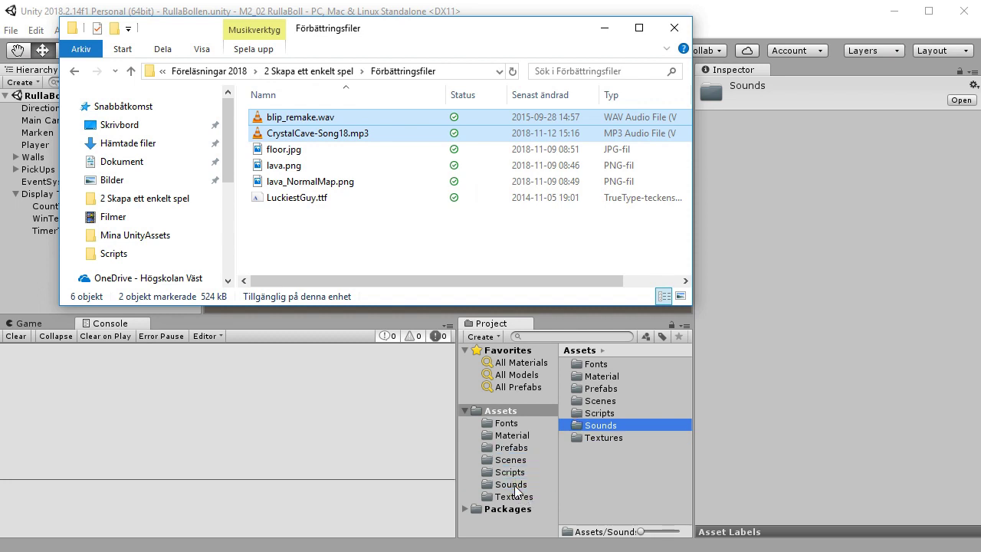
{"action": "left_click", "coordinate": [674, 30]}
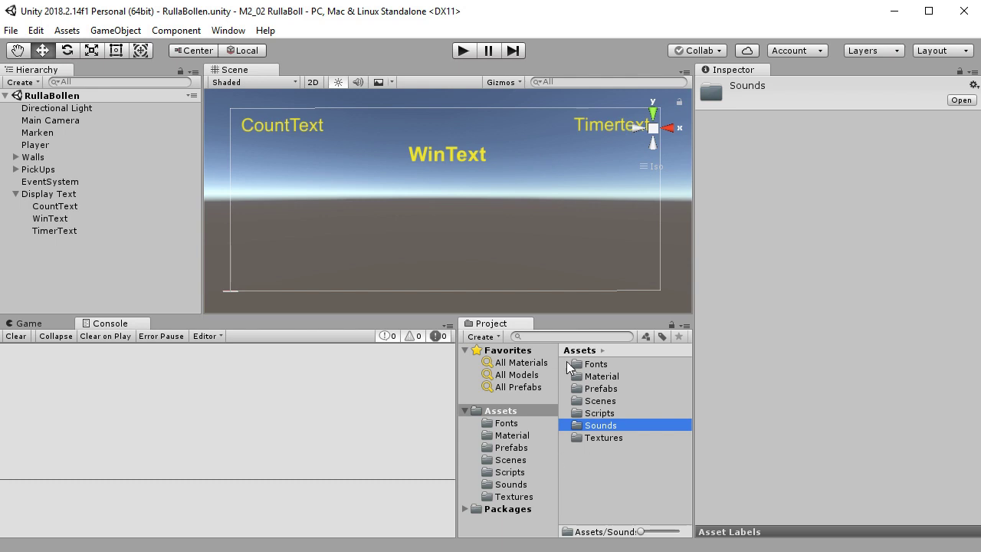
Set the font of the CountText object under Display Text to LuckiestGuy.
{"action": "left_click", "coordinate": [49, 207]}
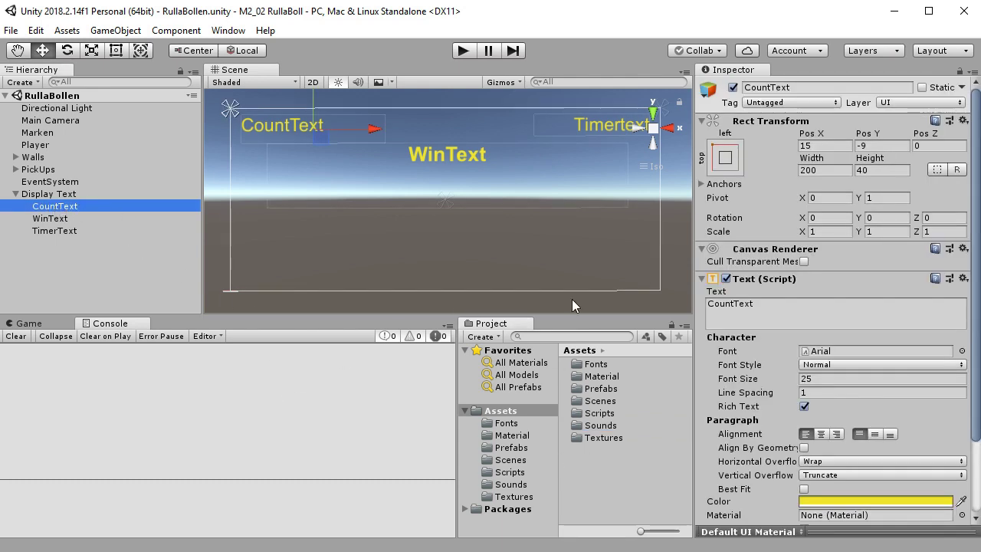
{"action": "left_click", "coordinate": [963, 351]}
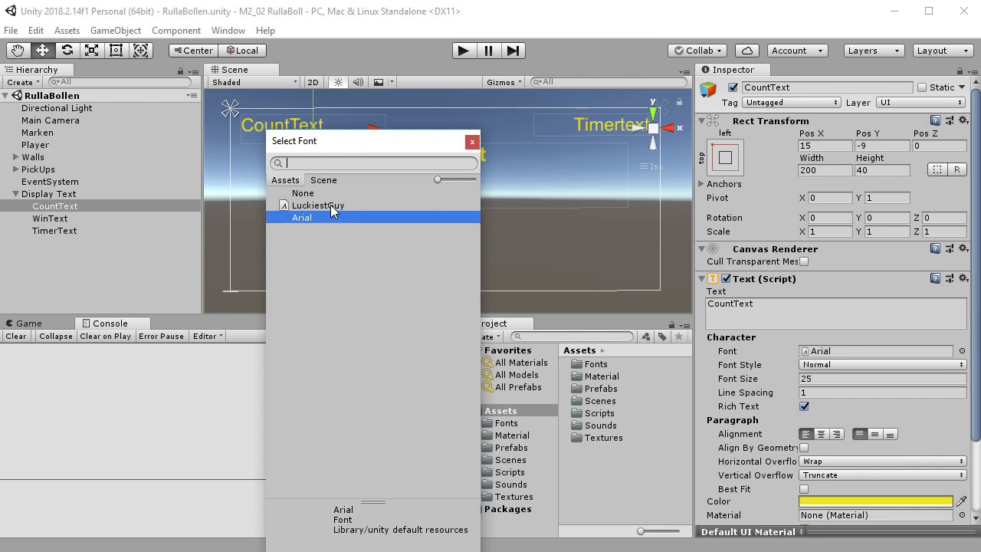
{"action": "left_click", "coordinate": [344, 206]}
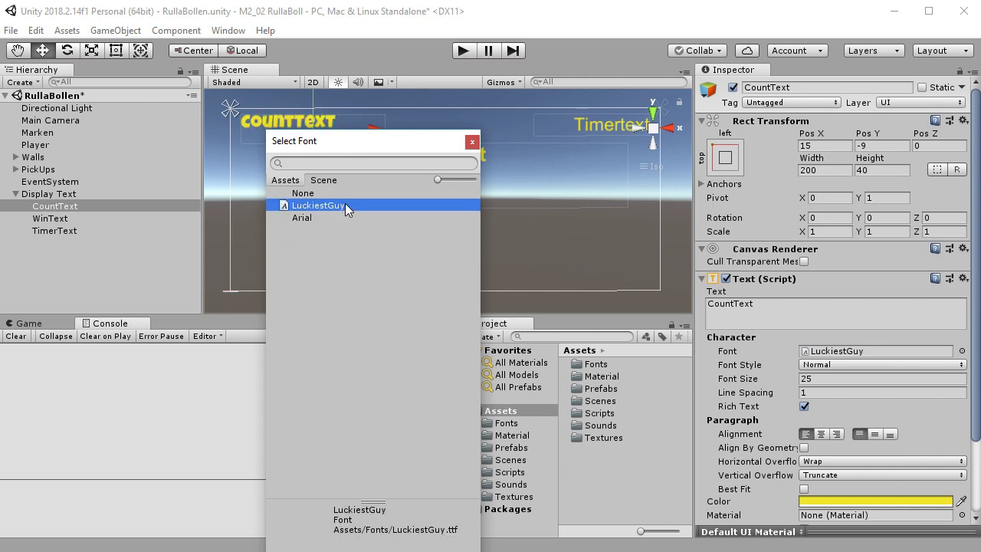
{"action": "left_click", "coordinate": [472, 142]}
Set the font of the WinText object under Display Text to LuckiestGuy.
{"action": "left_click", "coordinate": [90, 219]}
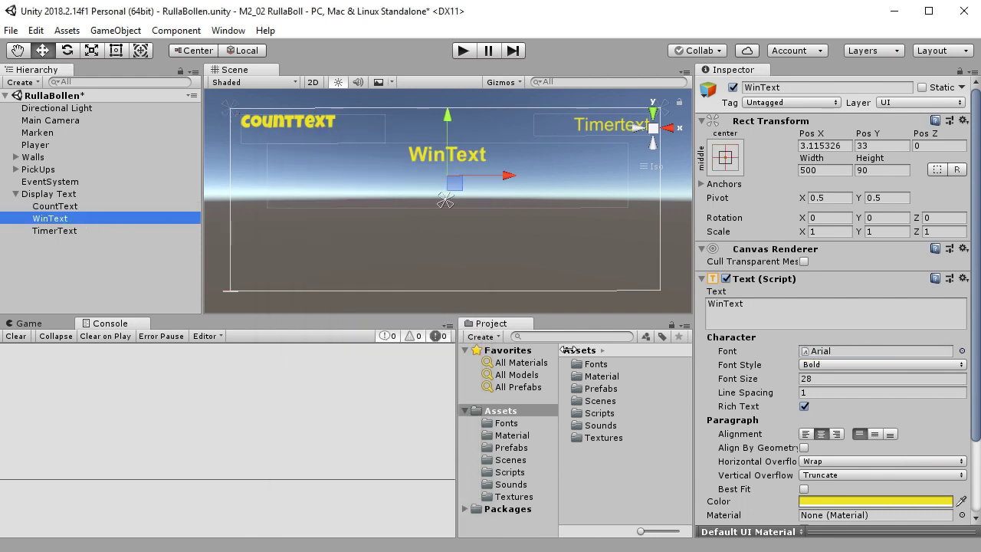
{"action": "left_click", "coordinate": [962, 351]}
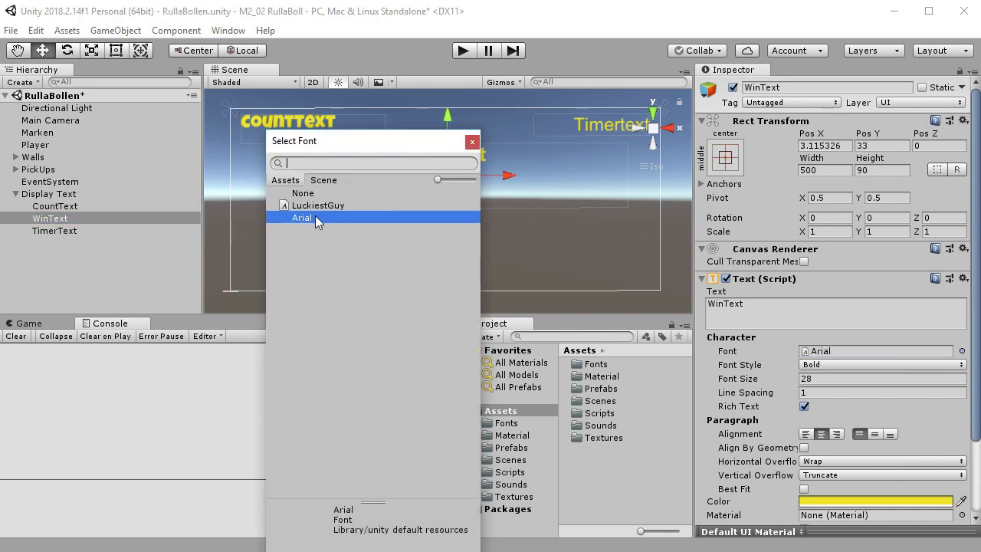
{"action": "left_click", "coordinate": [345, 206]}
{"action": "left_click", "coordinate": [470, 143]}
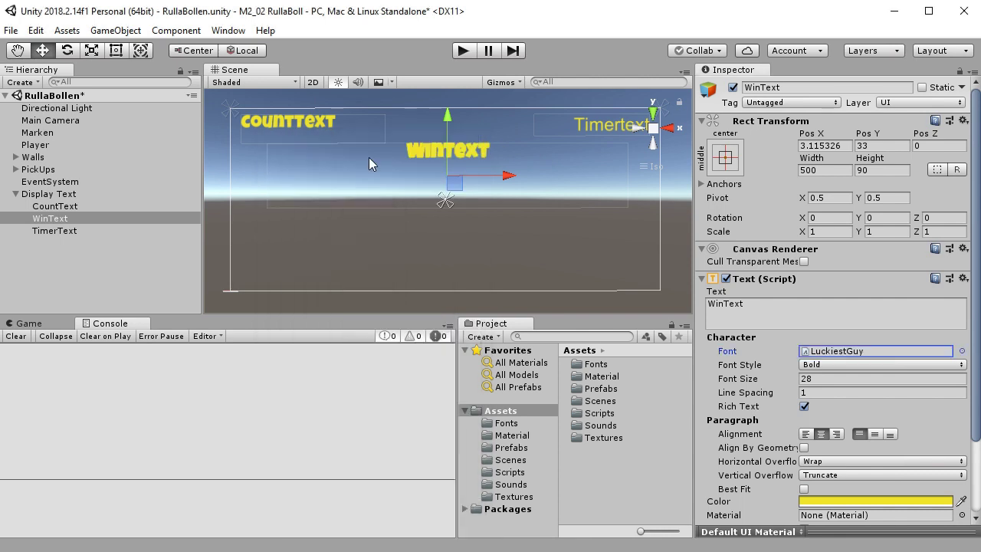
Set the font of the TimerText object under Display Text to LuckiestGuy.
{"action": "left_click", "coordinate": [91, 230]}
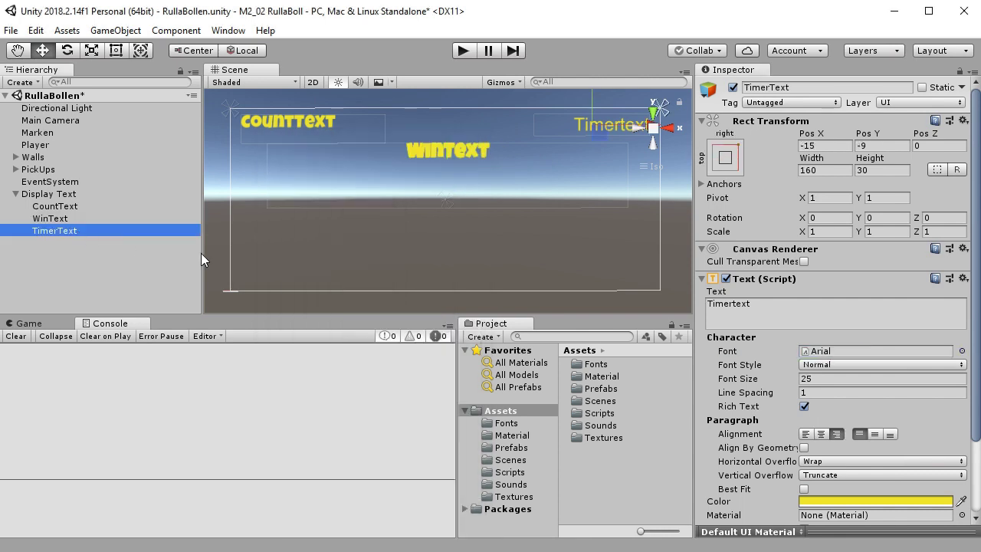
{"action": "left_click", "coordinate": [962, 351]}
{"action": "left_click", "coordinate": [361, 206]}
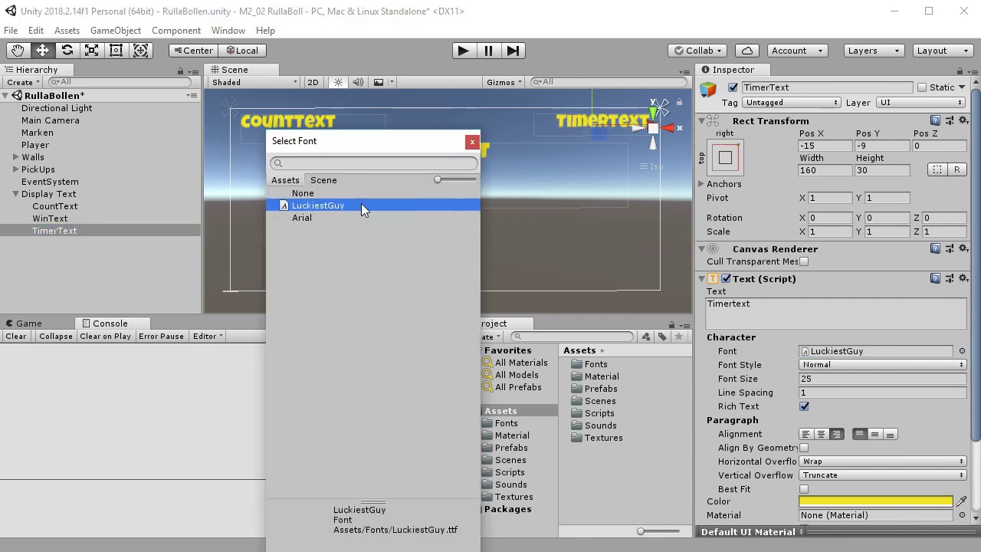
{"action": "left_click", "coordinate": [474, 143]}
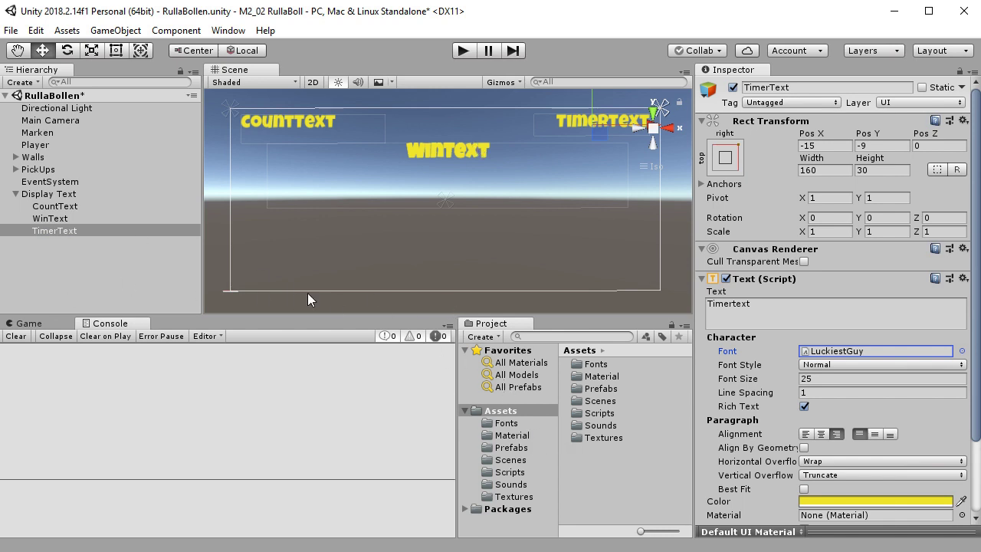
Frame the Marken ground plane in the scene, and assign the floor texture to the Marken material's Albedo map.
{"action": "left_click", "coordinate": [51, 135]}
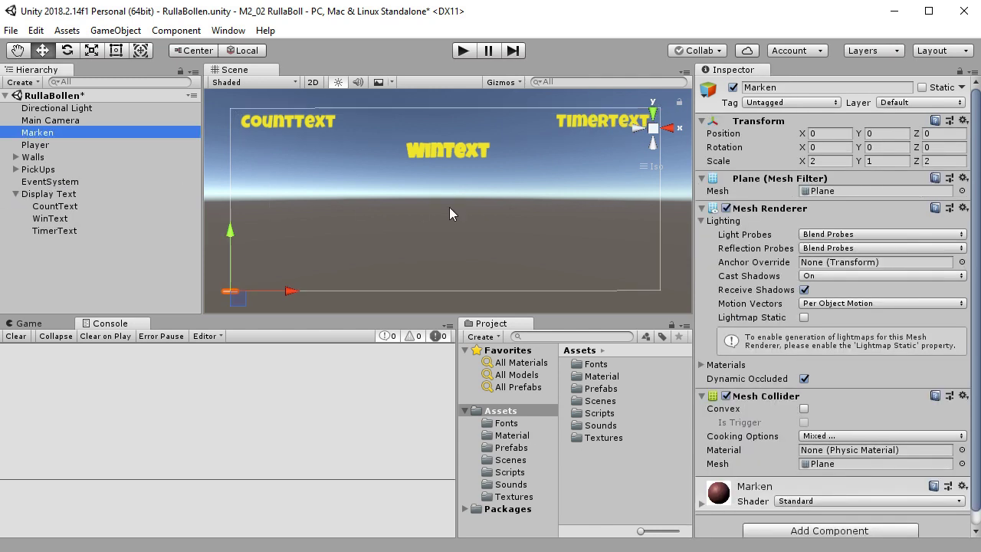
{"action": "left_click", "coordinate": [449, 214]}
{"action": "key", "text": "f"}
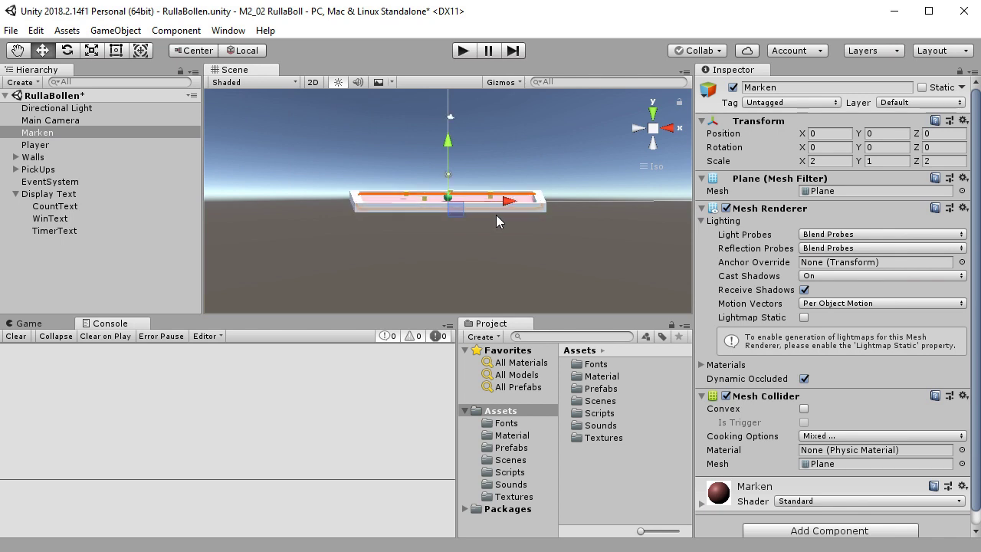
{"action": "left_click_drag", "start_coordinate": [487, 215], "coordinate": [515, 253], "text": "alt"}
{"action": "scroll", "coordinate": [445, 223], "scroll_direction": "down", "scroll_amount": 6}
{"action": "scroll", "coordinate": [485, 227], "scroll_direction": "up", "scroll_amount": 3}
{"action": "scroll", "coordinate": [484, 227], "scroll_direction": "up", "scroll_amount": 4}
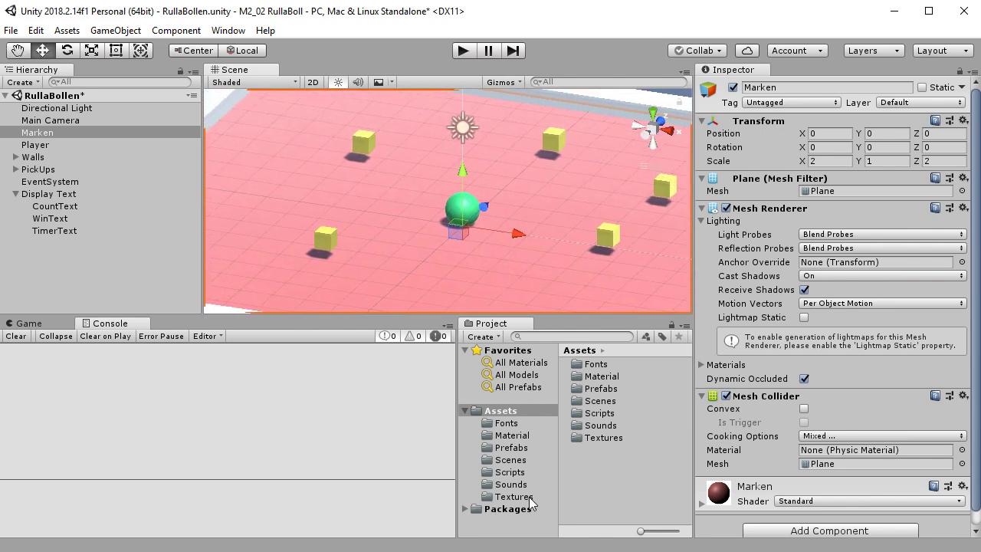
{"action": "left_click", "coordinate": [514, 437]}
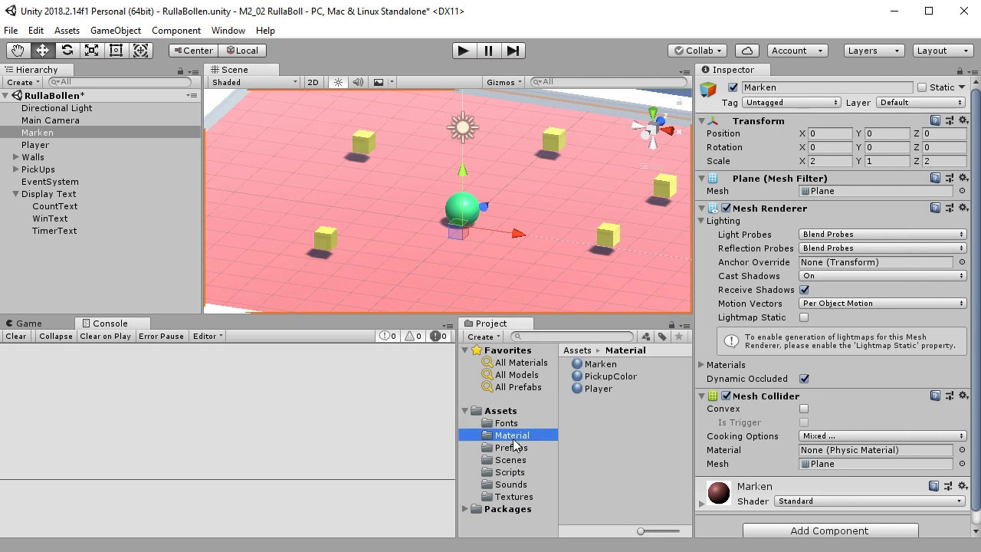
{"action": "left_click", "coordinate": [612, 366]}
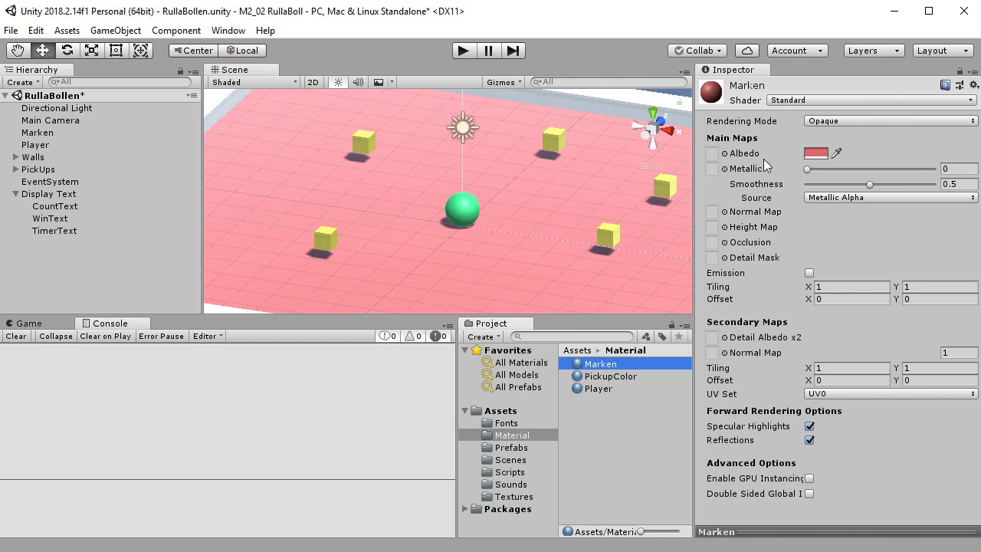
{"action": "left_click", "coordinate": [726, 154]}
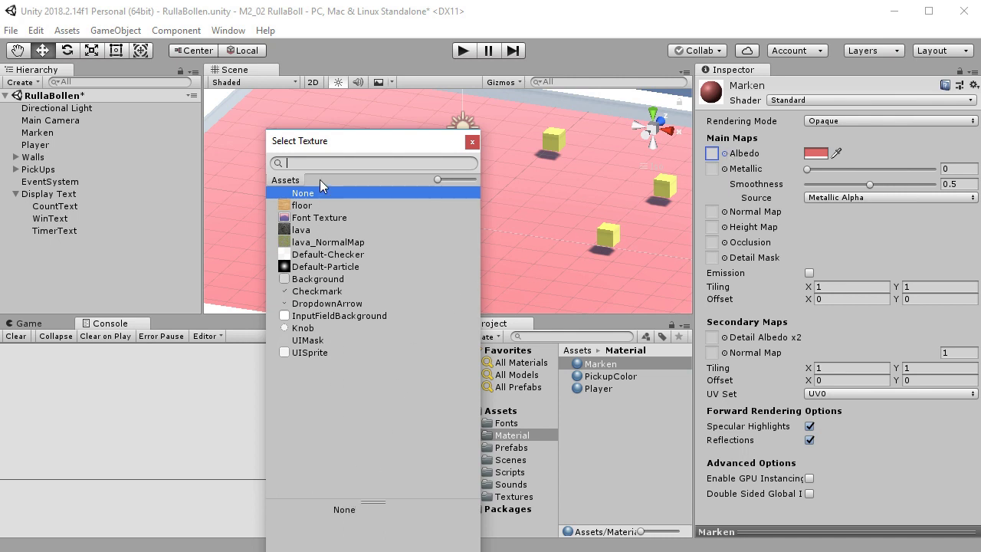
{"action": "left_click", "coordinate": [307, 207]}
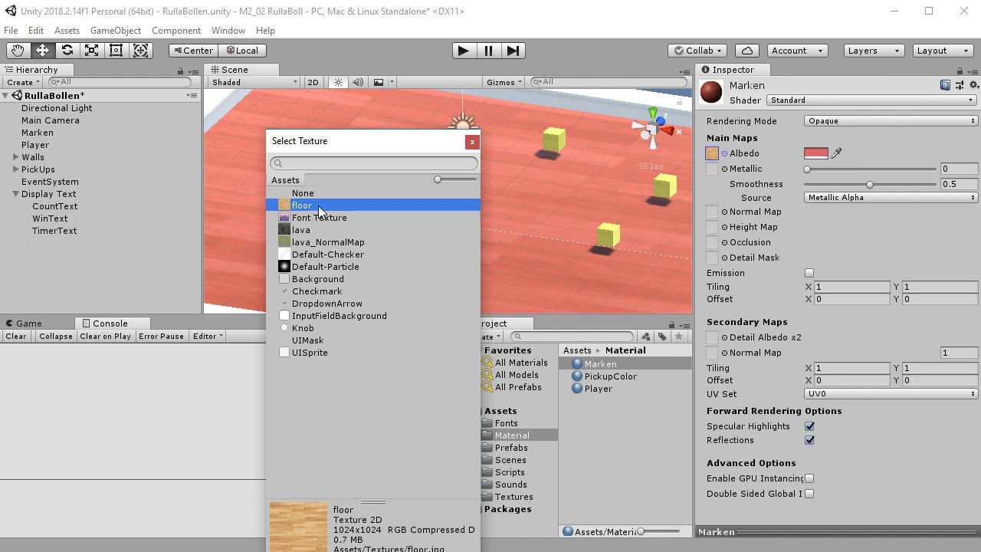
{"action": "left_click", "coordinate": [473, 142]}
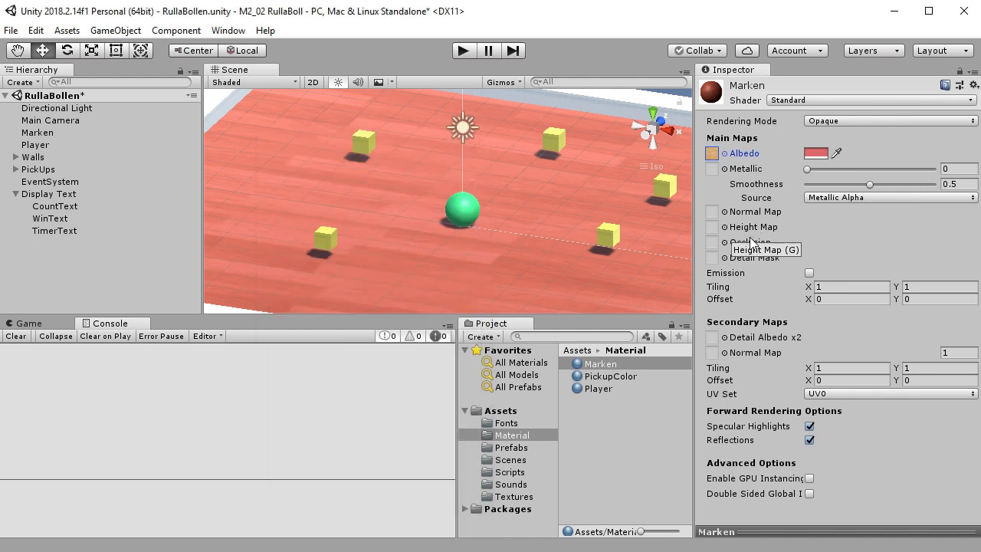
Change the Marken material's Albedo colour to the near-white F1F1F1 so the floor texture keeps its natural wood tone.
{"action": "left_click", "coordinate": [819, 157]}
{"action": "left_click_drag", "start_coordinate": [72, 123], "coordinate": [1, 78]}
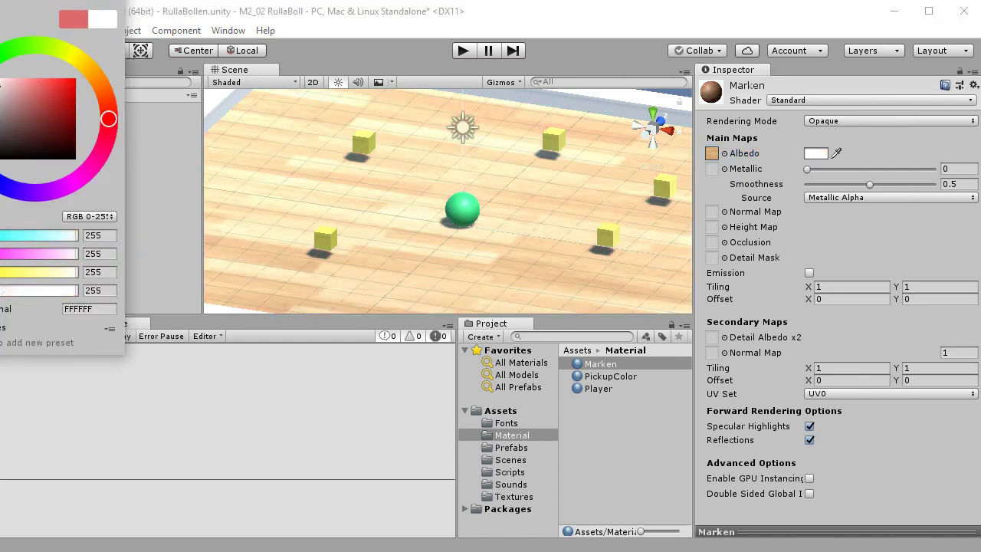
{"action": "left_click_drag", "start_coordinate": [3, 99], "coordinate": [5, 89]}
{"action": "left_click", "coordinate": [82, 61]}
{"action": "left_click_drag", "start_coordinate": [50, 115], "coordinate": [0, 86]}
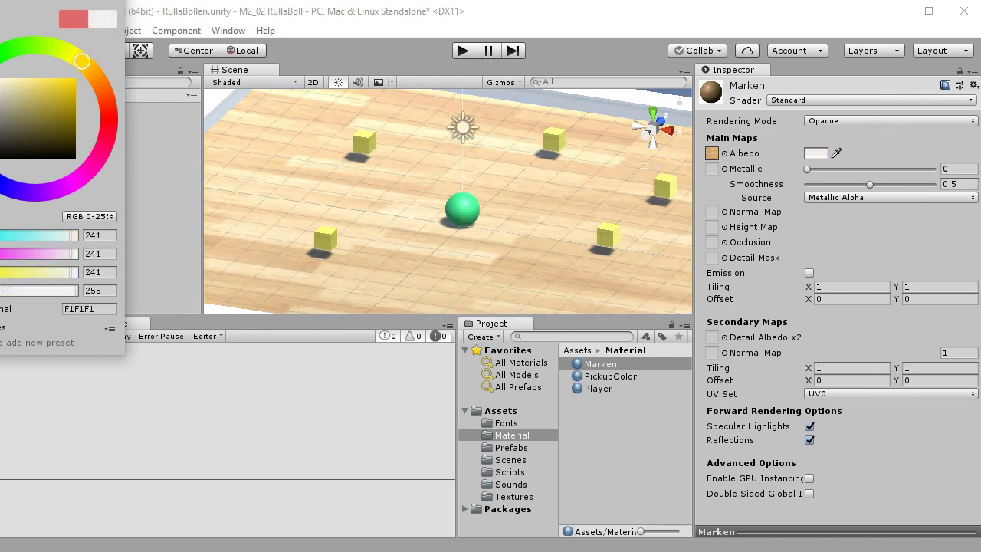
{"action": "left_click", "coordinate": [125, 5]}
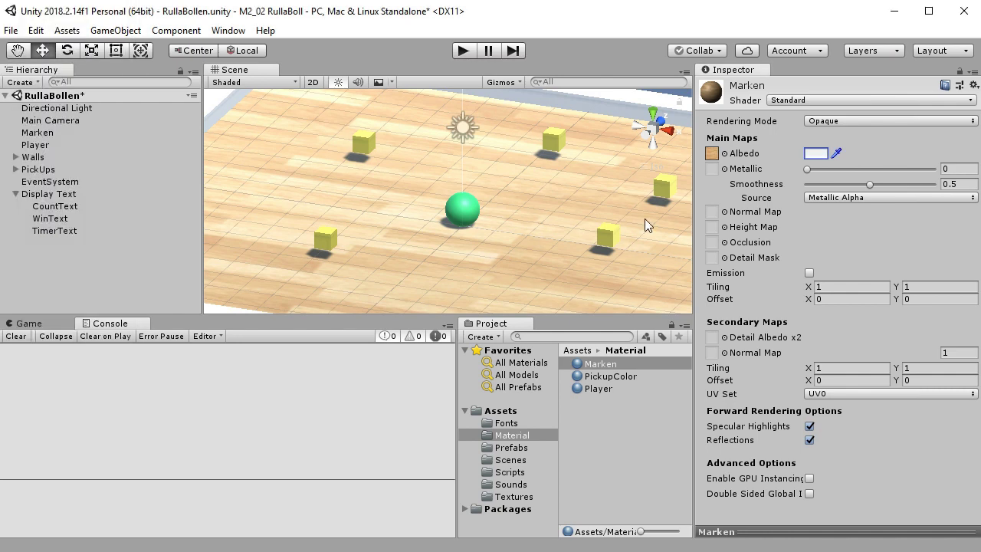
{"action": "scroll", "coordinate": [571, 281], "scroll_direction": "down", "scroll_amount": 6}
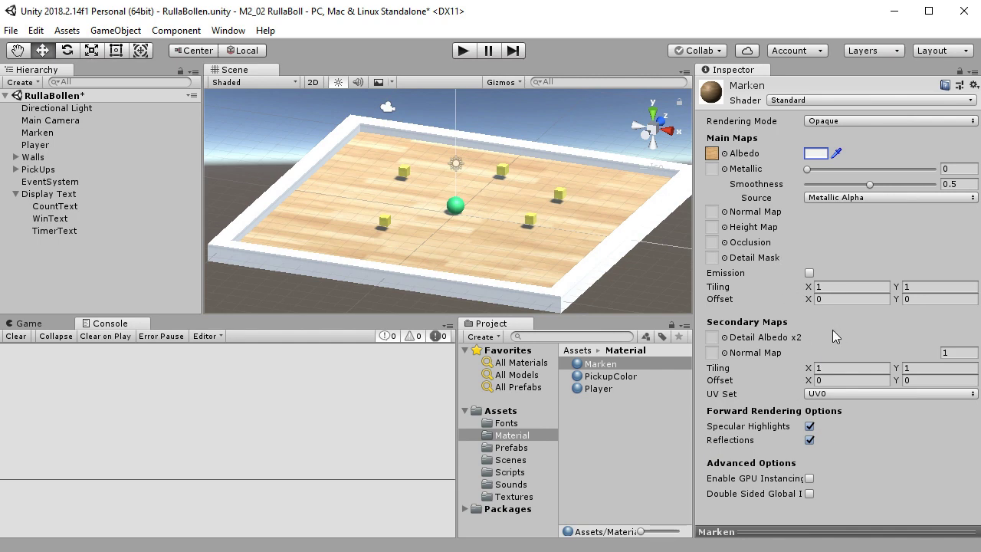
{"action": "scroll", "coordinate": [506, 247], "scroll_direction": "up", "scroll_amount": 5}
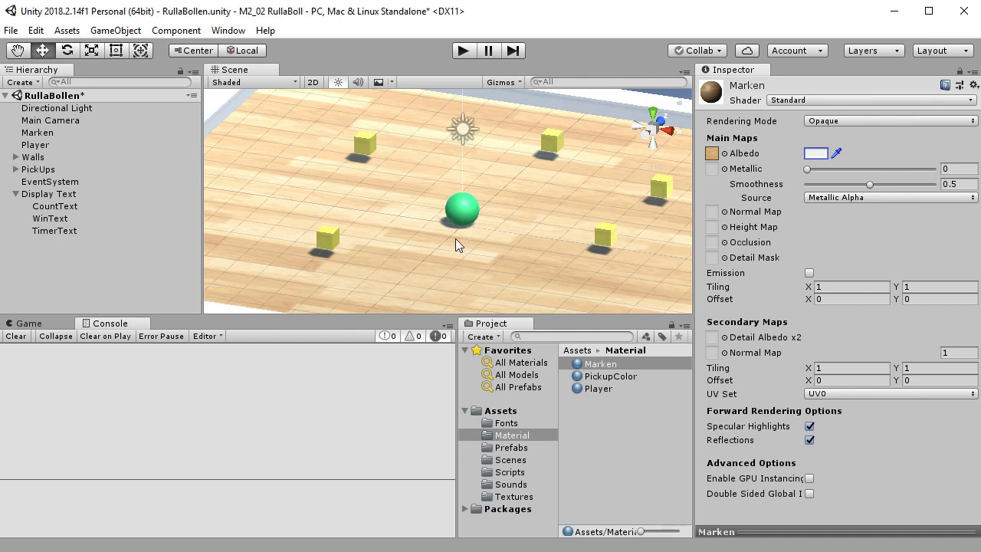
Inspect the Player material, and examine the lava texture from the Textures folder in an enlarged preview.
{"action": "left_click", "coordinate": [597, 389]}
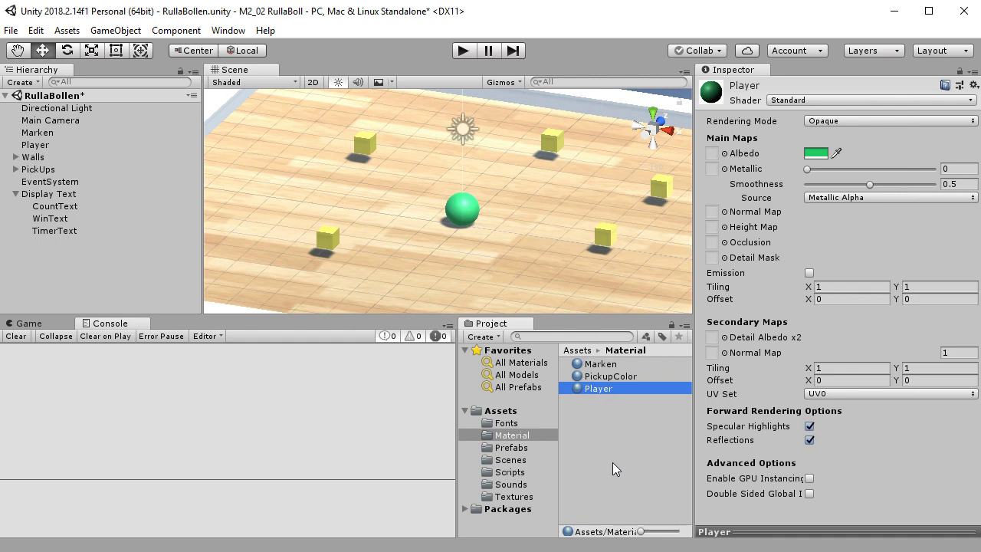
{"action": "left_click", "coordinate": [512, 497]}
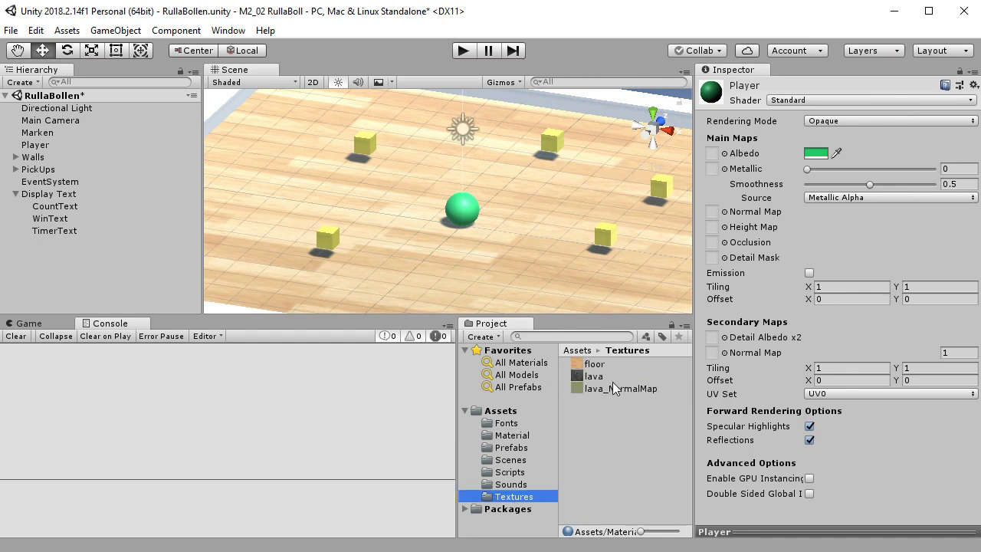
{"action": "left_click", "coordinate": [610, 376]}
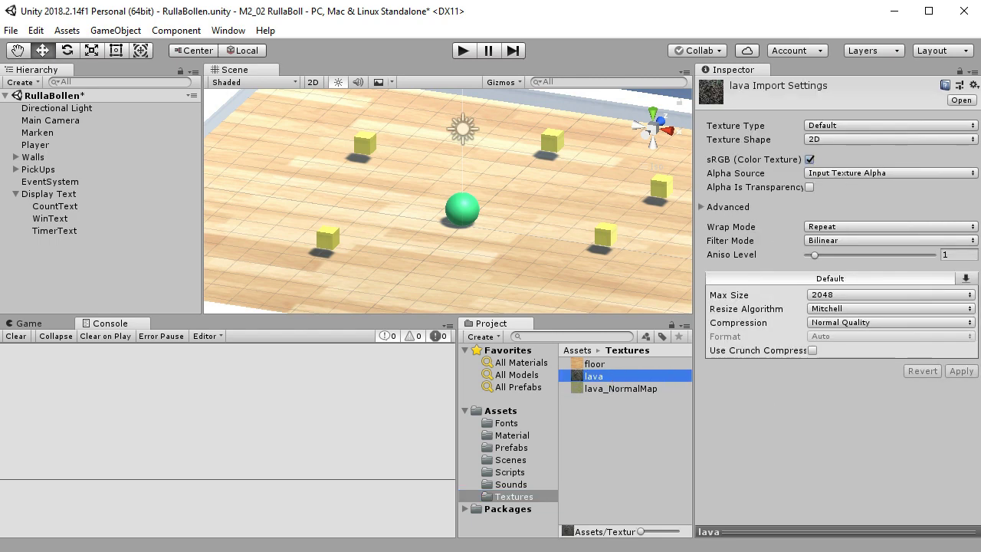
{"action": "left_click", "coordinate": [851, 530]}
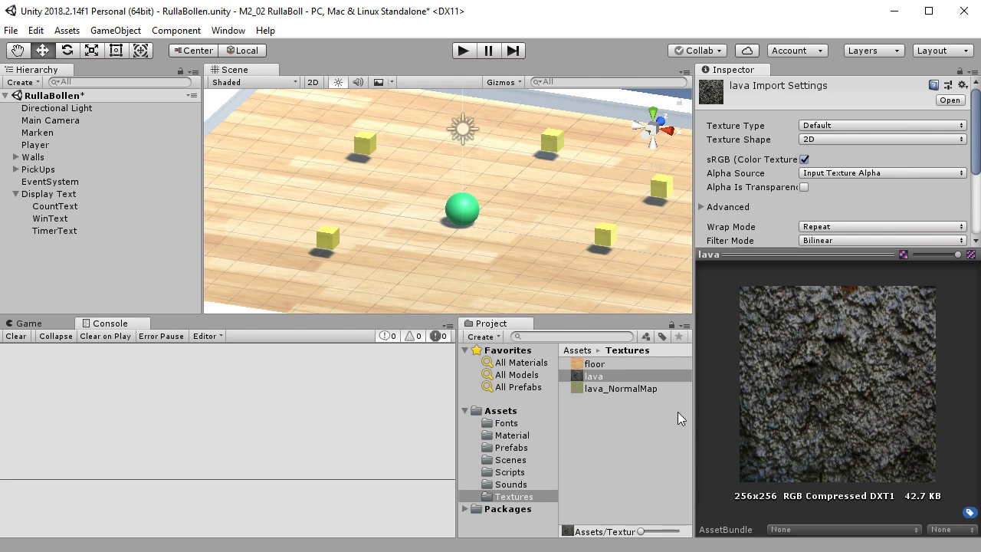
Switch to the browser and look over the NormalMap-Online generator page and its normal map settings.
{"action": "left_click_drag", "start_coordinate": [822, 251], "coordinate": [821, 334]}
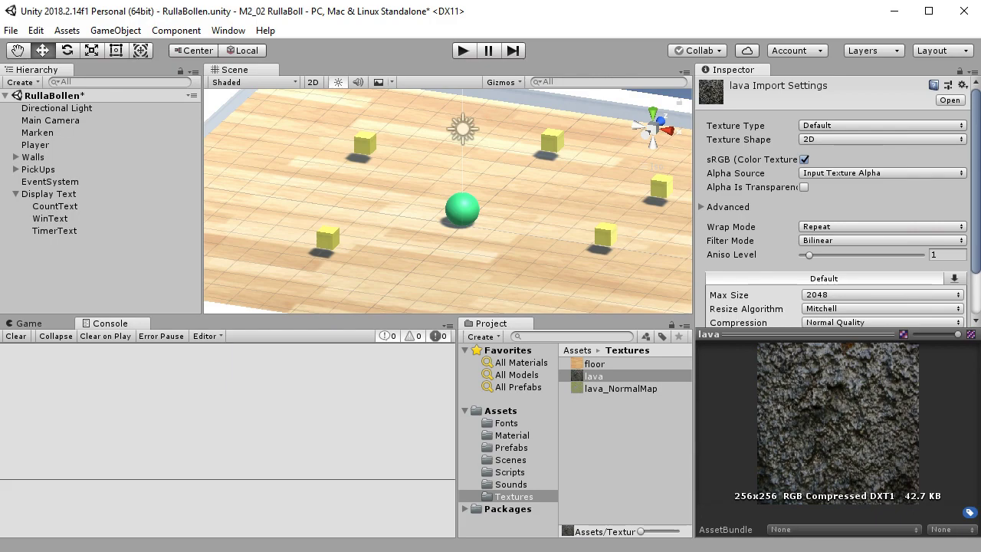
{"action": "key", "text": "alt+Tab"}
{"action": "scroll", "coordinate": [616, 332], "scroll_direction": "up", "scroll_amount": 2}
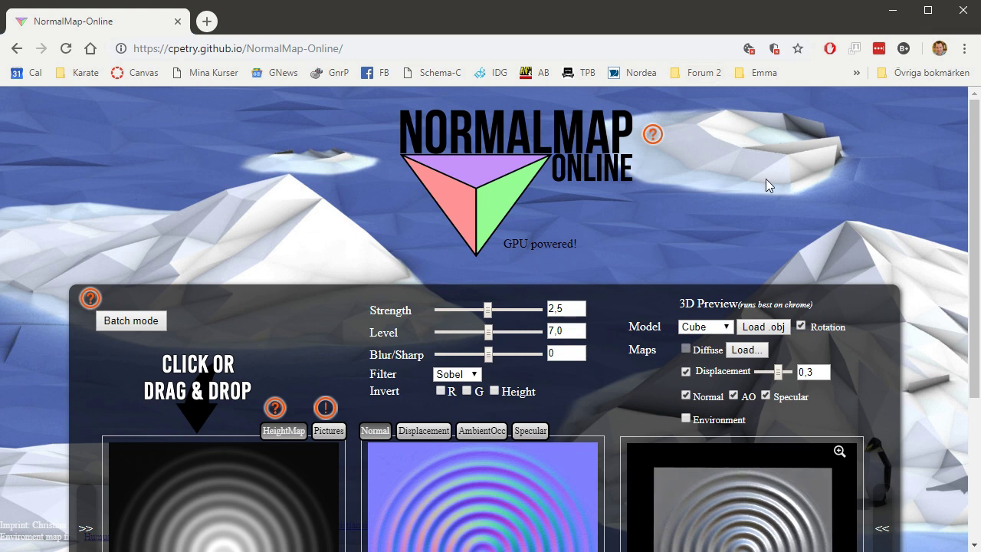
{"action": "scroll", "coordinate": [813, 157], "scroll_direction": "down", "scroll_amount": 3}
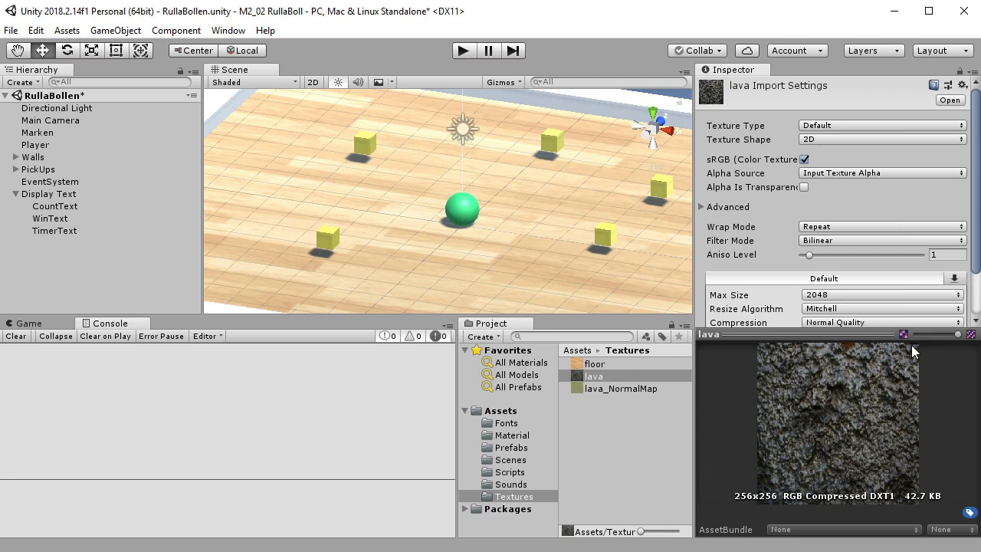
Set the texture type of lava_NormalMap to Normal map and apply the import settings.
{"action": "left_click_drag", "start_coordinate": [836, 334], "coordinate": [836, 363]}
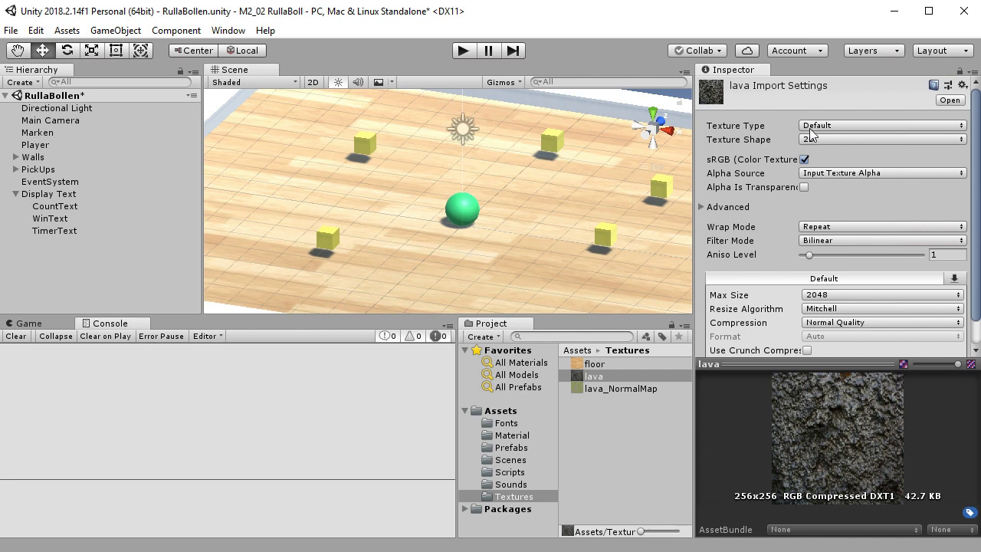
{"action": "left_click", "coordinate": [596, 388]}
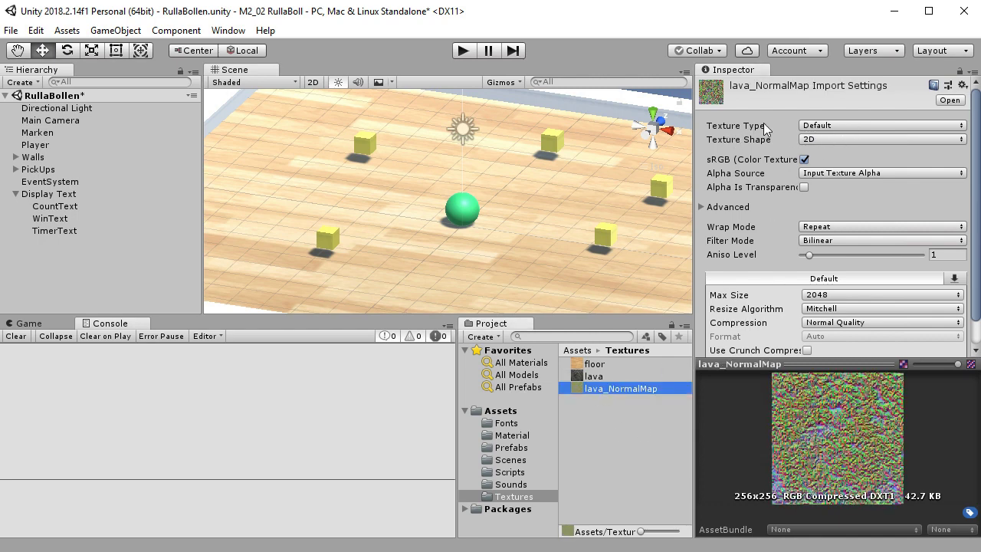
{"action": "left_click", "coordinate": [863, 125]}
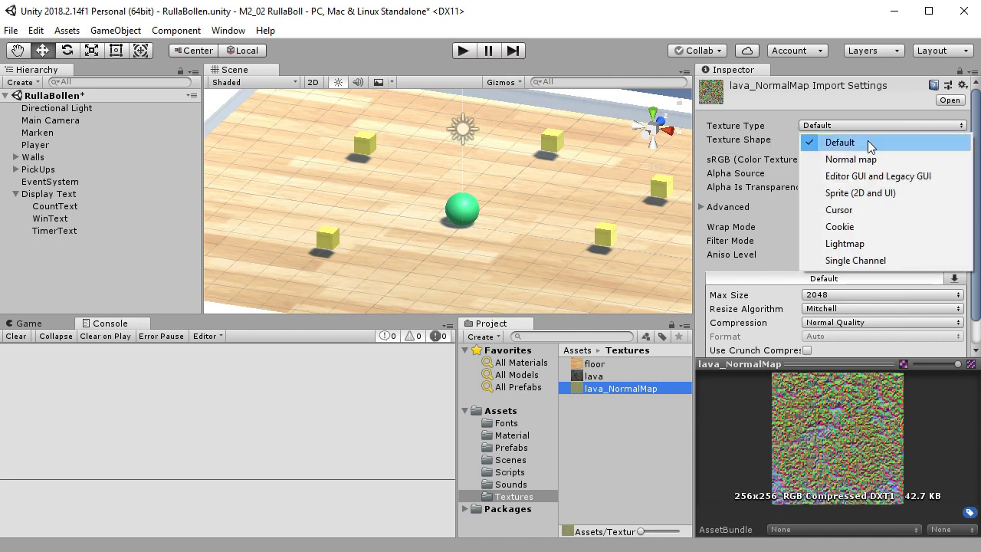
{"action": "left_click", "coordinate": [874, 163]}
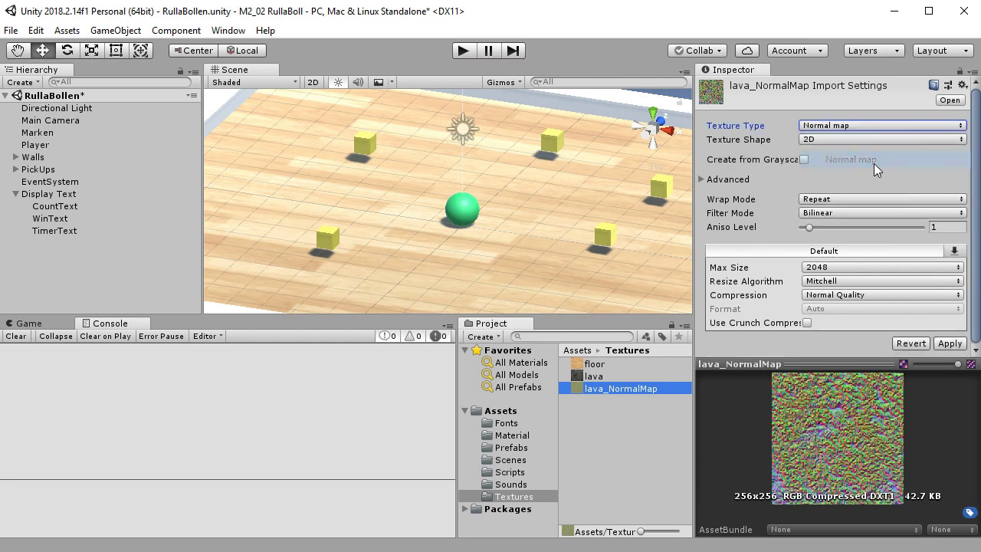
{"action": "left_click", "coordinate": [950, 343]}
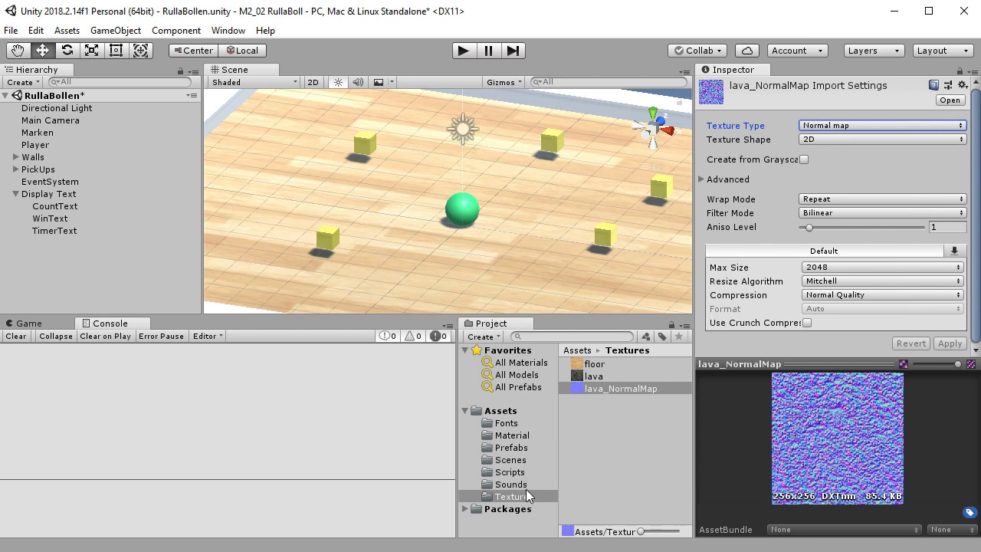
Assign the lava texture to the Albedo map of the Player material in the Material folder.
{"action": "left_click", "coordinate": [512, 435]}
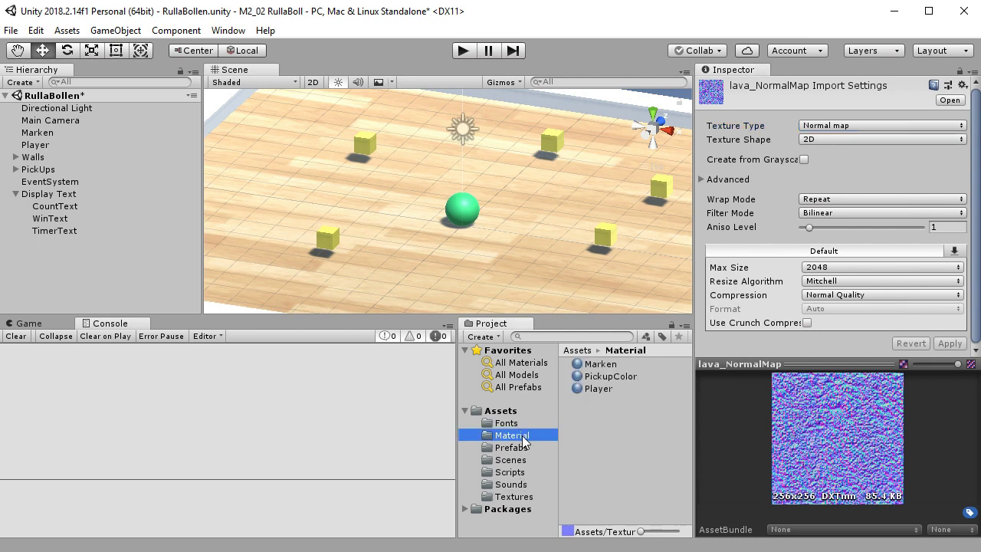
{"action": "left_click", "coordinate": [600, 388]}
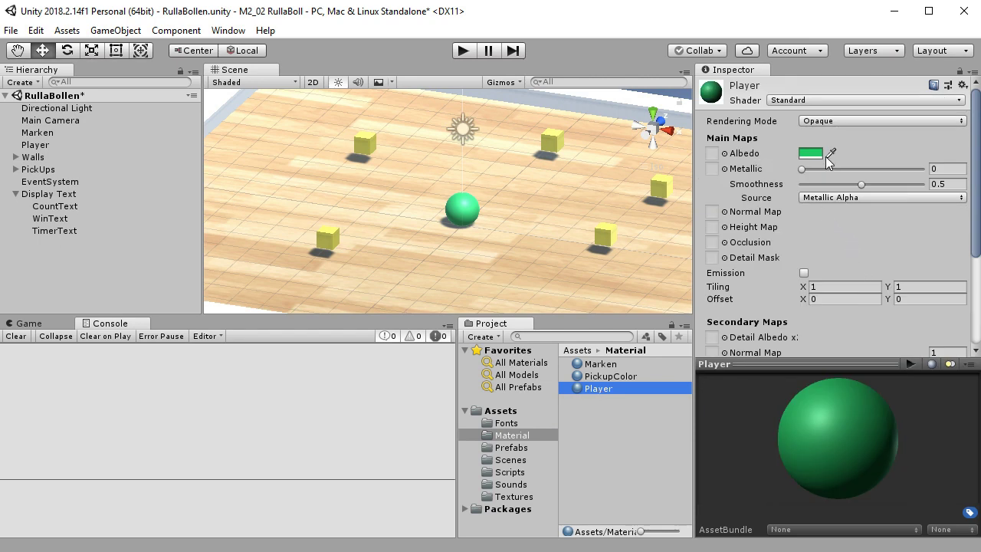
{"action": "left_click", "coordinate": [725, 154]}
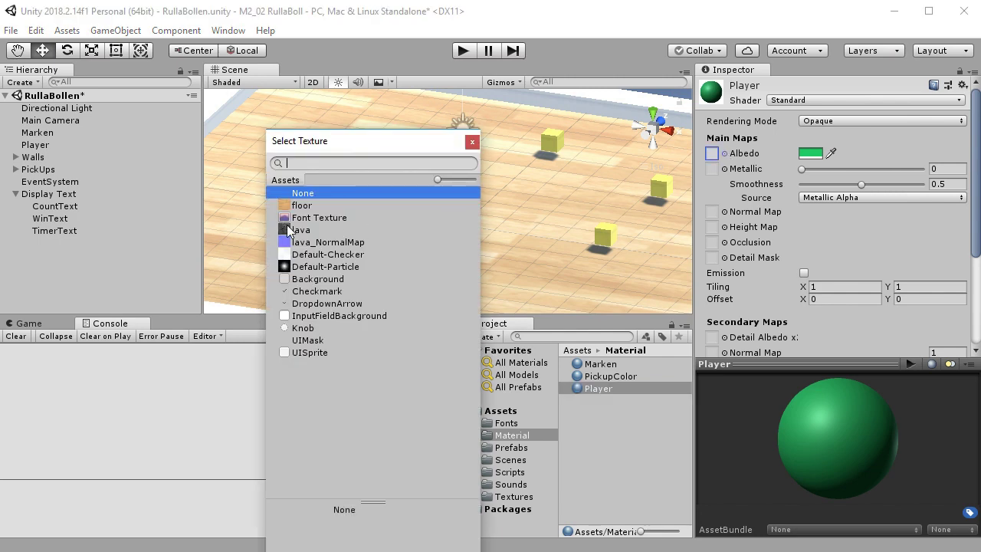
{"action": "left_click", "coordinate": [301, 230]}
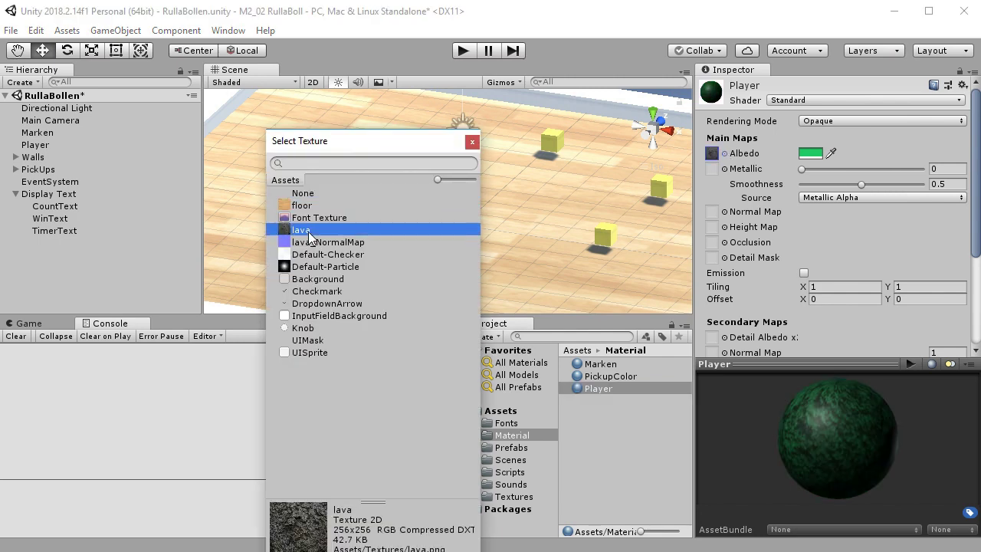
{"action": "left_click", "coordinate": [472, 143]}
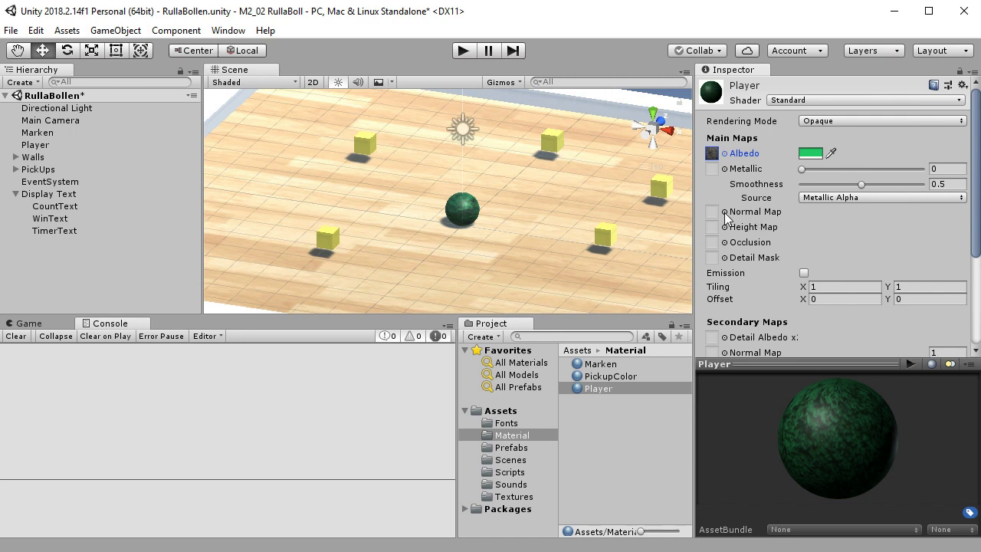
Assign the lava_NormalMap texture to the Player material's Normal Map.
{"action": "left_click", "coordinate": [726, 213]}
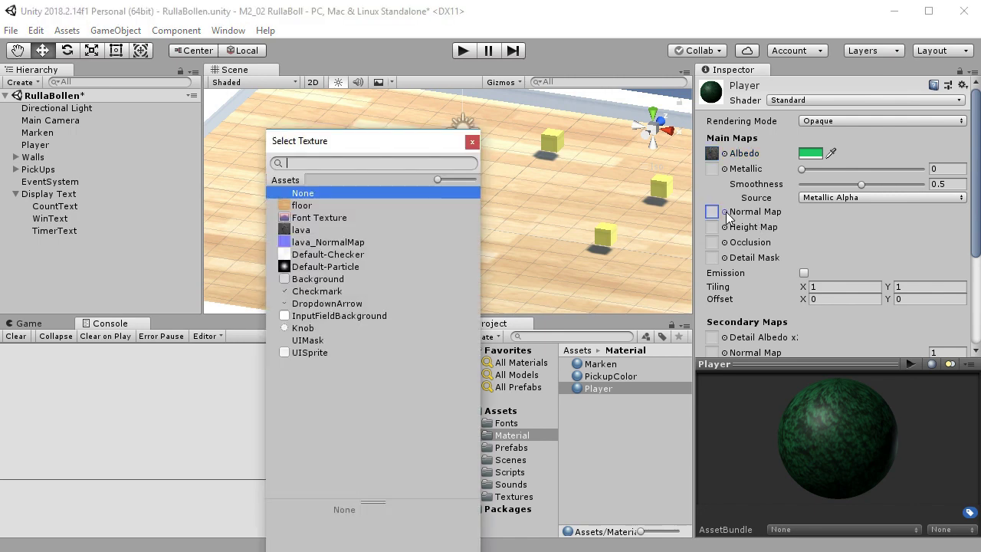
{"action": "left_click", "coordinate": [337, 242]}
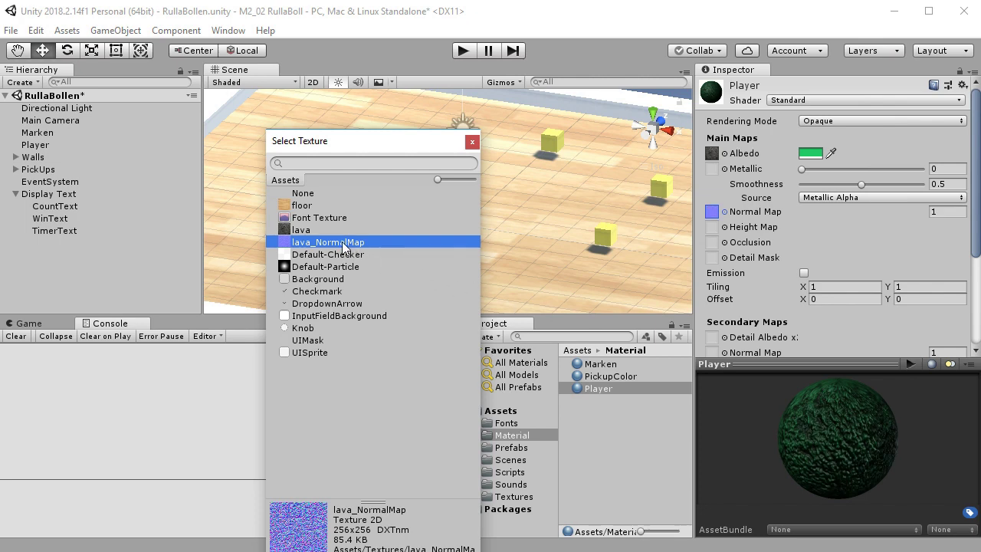
{"action": "left_click", "coordinate": [473, 142]}
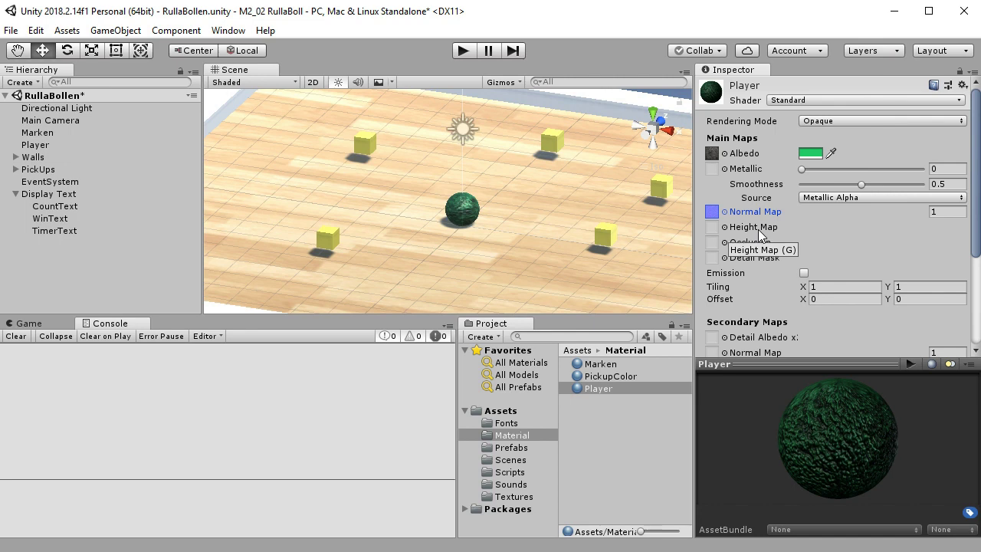
Change the Player material's Albedo colour to the pale salmon ECBAAF and inspect the ball close up in the scene.
{"action": "left_click", "coordinate": [809, 154]}
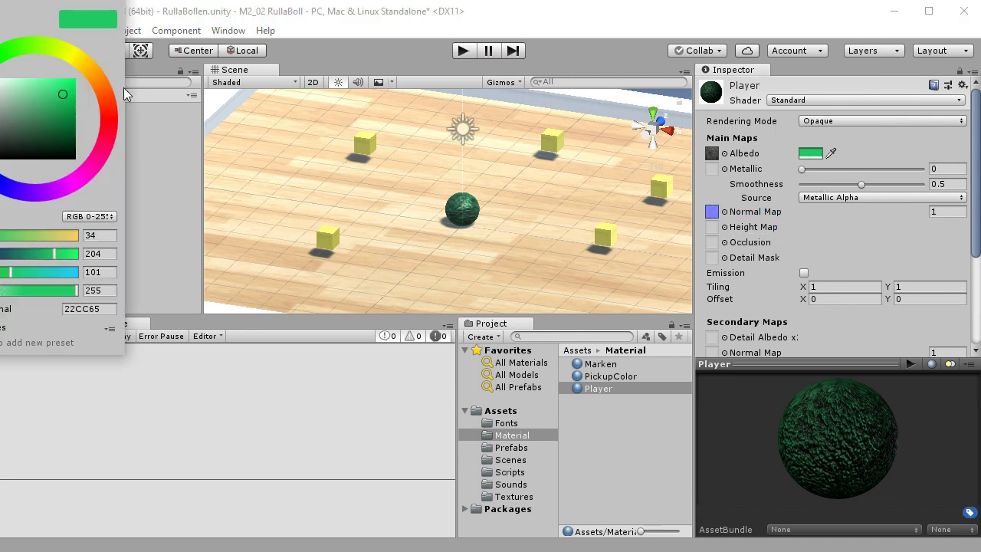
{"action": "mouse_move", "coordinate": [43, 92]}
{"action": "left_mouse_down"}
{"action": "mouse_move", "coordinate": [17, 132]}
{"action": "mouse_move", "coordinate": [65, 145]}
{"action": "mouse_move", "coordinate": [52, 114]}
{"action": "mouse_move", "coordinate": [6, 89]}
{"action": "mouse_move", "coordinate": [23, 100]}
{"action": "mouse_move", "coordinate": [32, 93]}
{"action": "mouse_move", "coordinate": [24, 83]}
{"action": "left_mouse_up"}
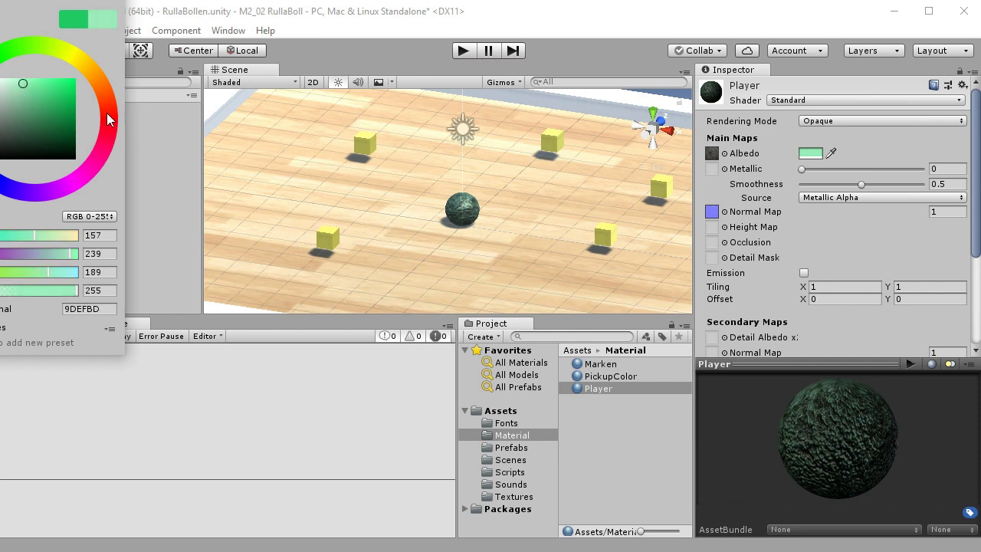
{"action": "left_click_drag", "start_coordinate": [108, 114], "coordinate": [107, 104]}
{"action": "mouse_move", "coordinate": [37, 99]}
{"action": "left_mouse_down"}
{"action": "mouse_move", "coordinate": [41, 91]}
{"action": "mouse_move", "coordinate": [17, 86]}
{"action": "left_mouse_up"}
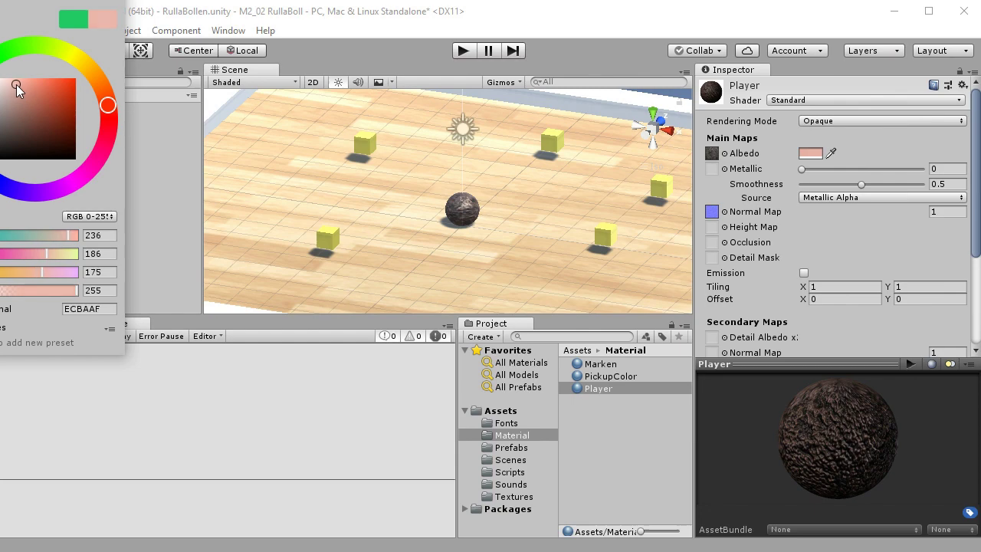
{"action": "left_click", "coordinate": [125, 9]}
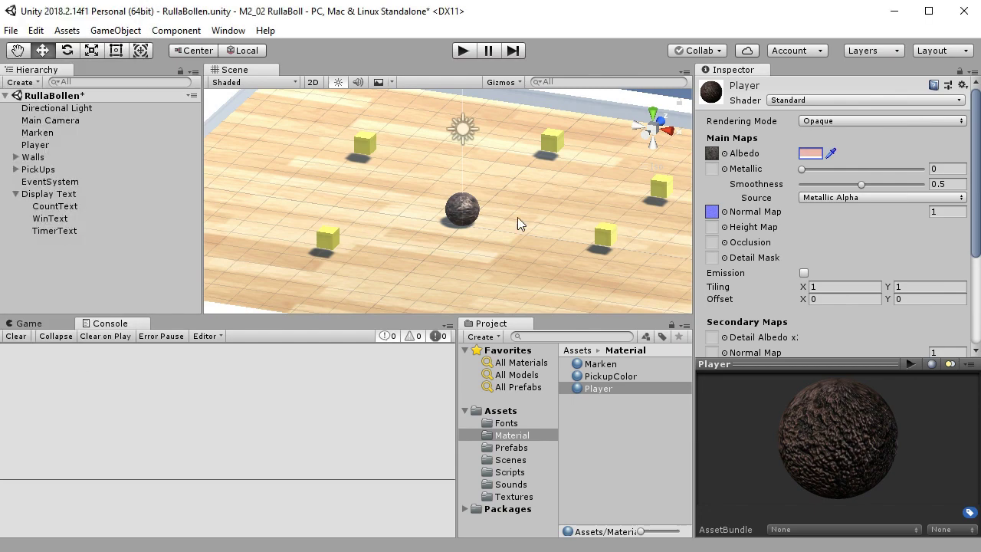
{"action": "scroll", "coordinate": [512, 230], "scroll_direction": "up", "scroll_amount": 10}
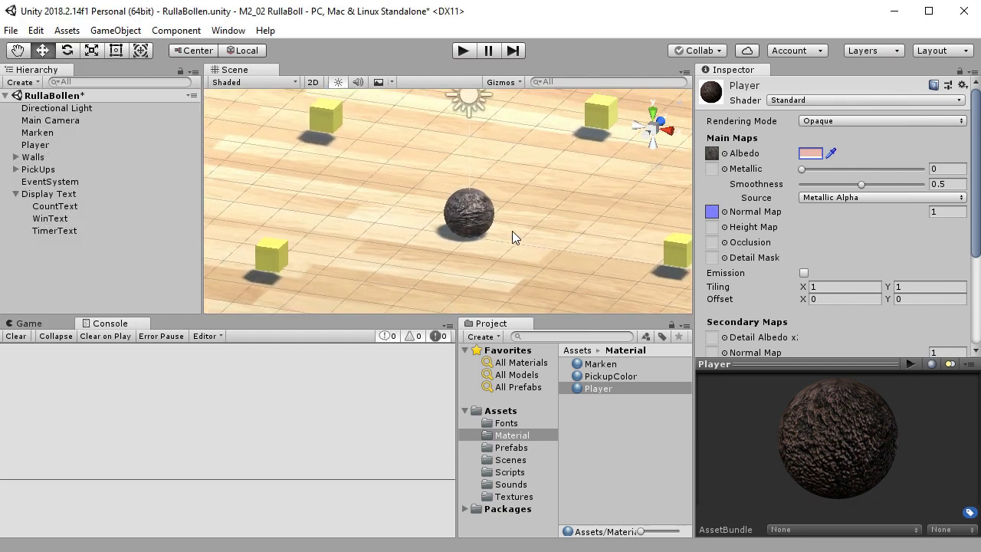
{"action": "scroll", "coordinate": [514, 230], "scroll_direction": "down", "scroll_amount": 5}
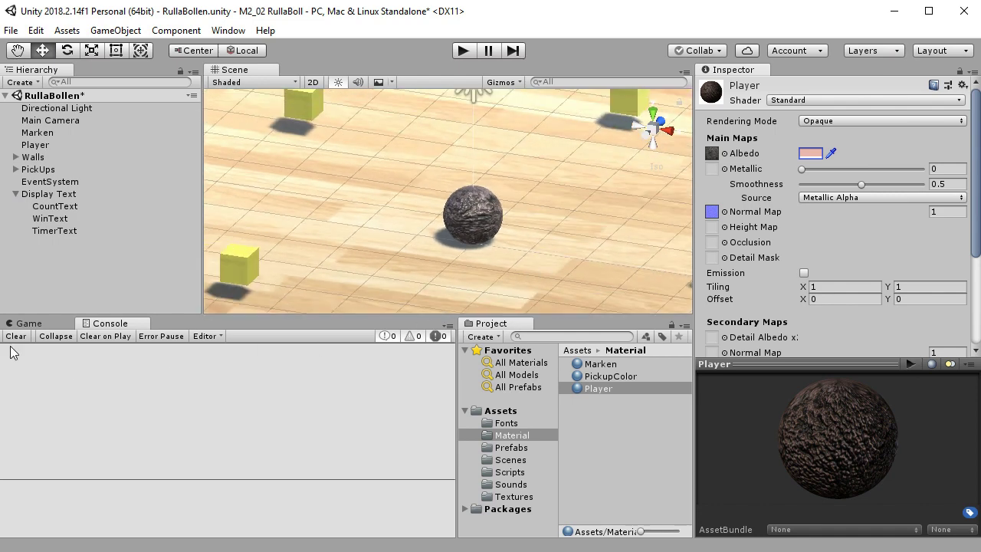
Run the game, roll the ball around the board to check its lava surface, and stop the game.
{"action": "left_click", "coordinate": [462, 49]}
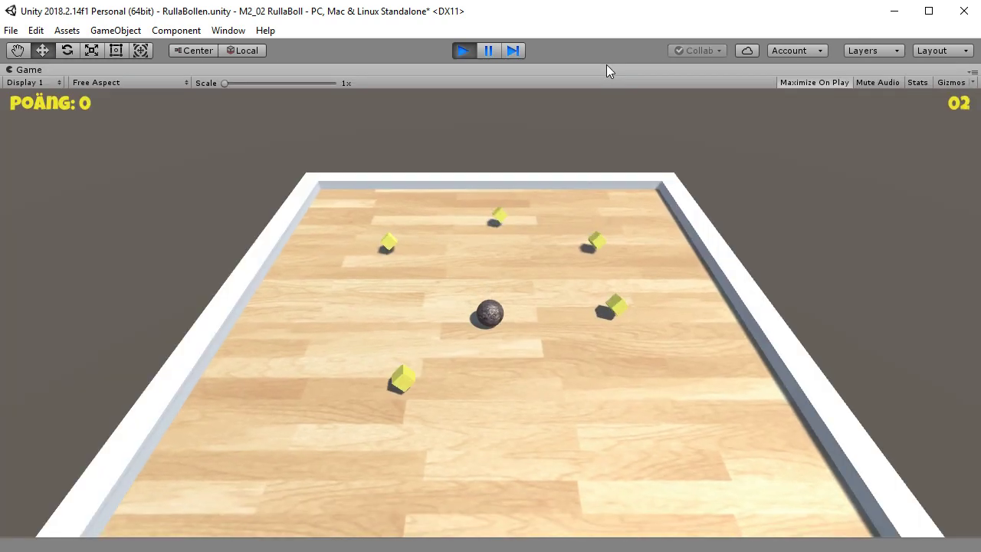
{"action": "key", "text": "Down"}
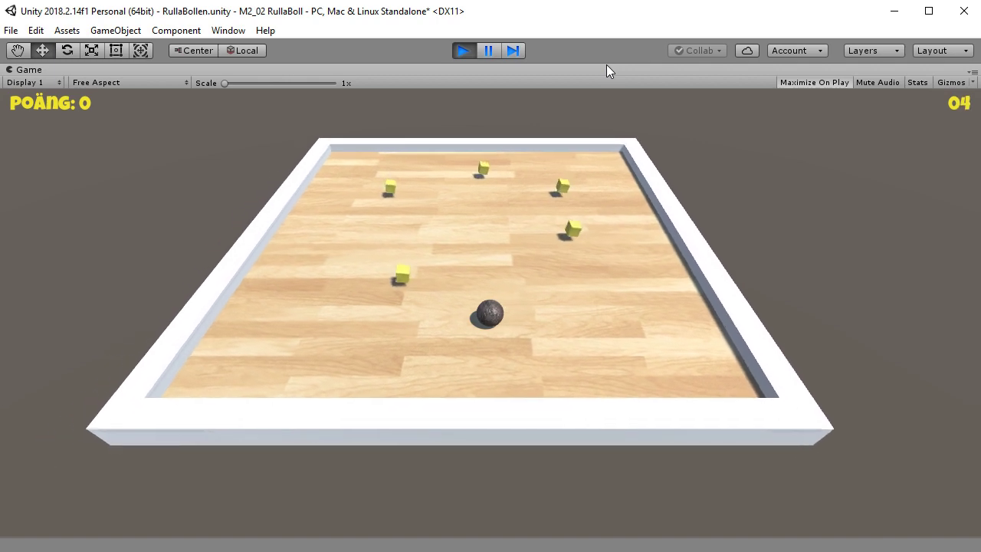
{"action": "key", "text": "Up"}
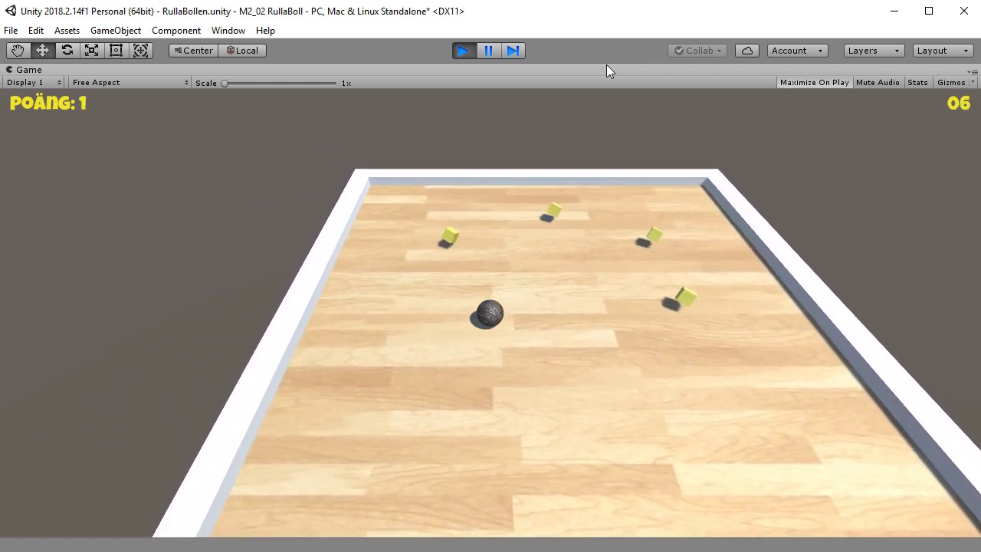
{"action": "key", "text": "Right"}
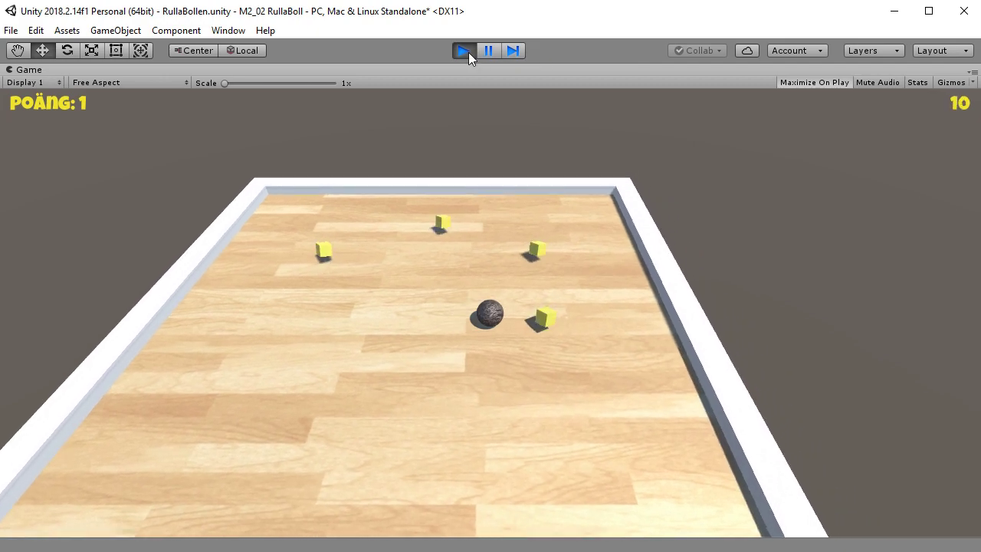
{"action": "left_click", "coordinate": [468, 52]}
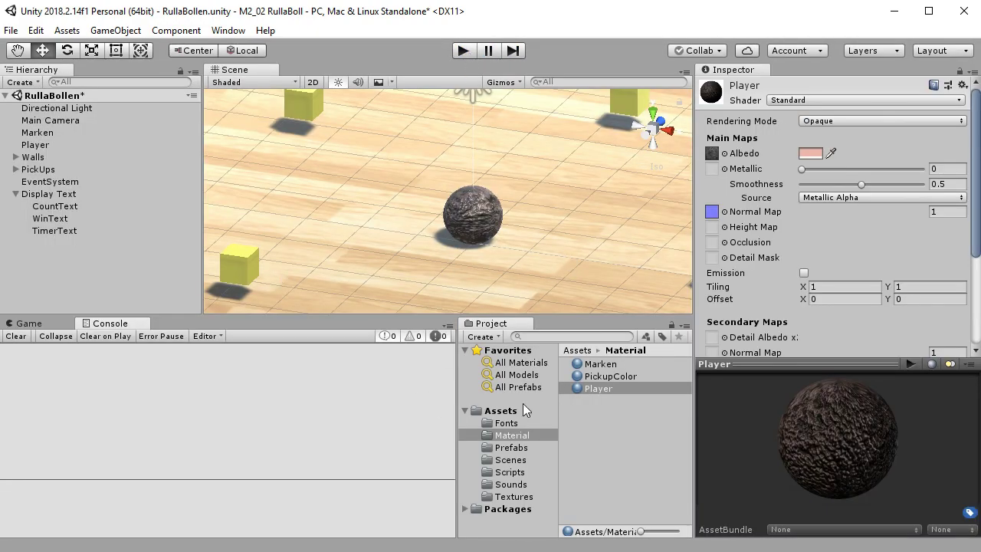
Set the Marken material's main map tiling to X 3 and Y 3.
{"action": "left_click", "coordinate": [605, 364]}
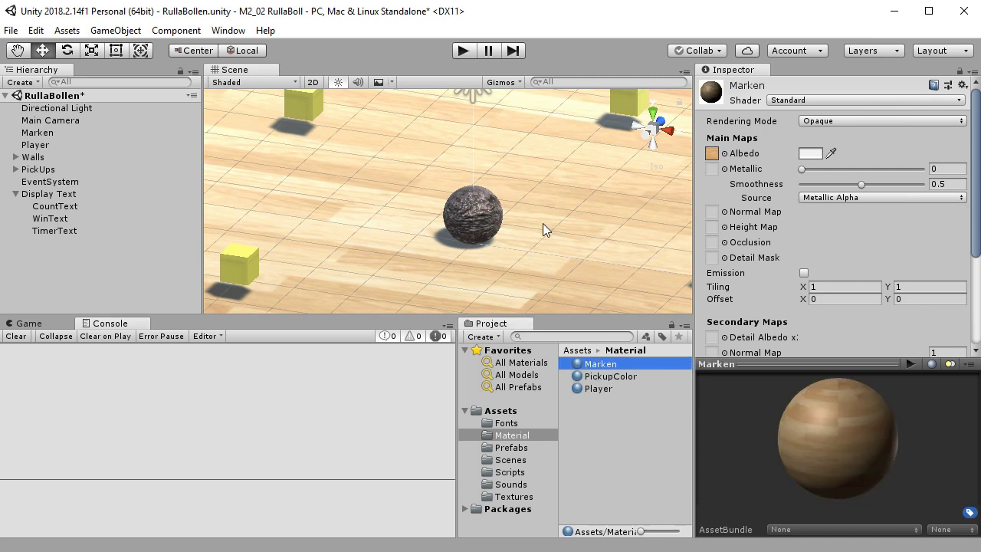
{"action": "scroll", "coordinate": [589, 229], "scroll_direction": "down", "scroll_amount": 4}
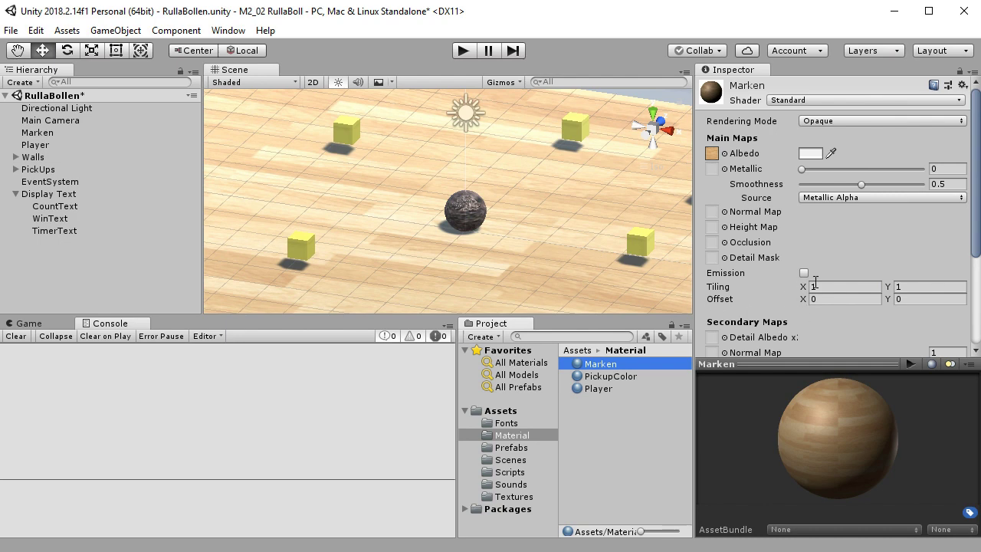
{"action": "left_click_drag", "start_coordinate": [803, 287], "coordinate": [891, 262]}
{"action": "left_click", "coordinate": [844, 288]}
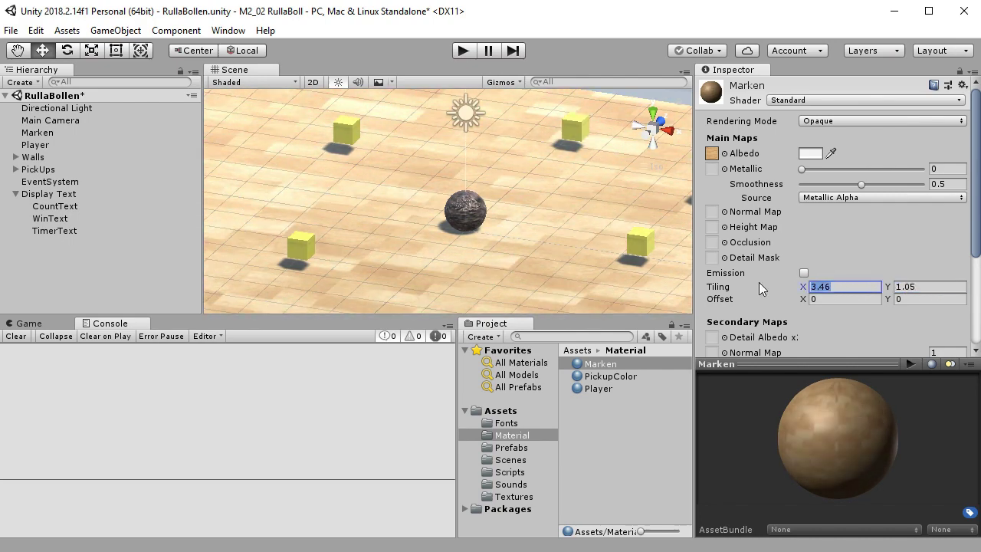
{"action": "type", "text": "3"}
{"action": "key", "text": "Tab"}
{"action": "type", "text": "3"}
{"action": "key", "text": "Tab"}
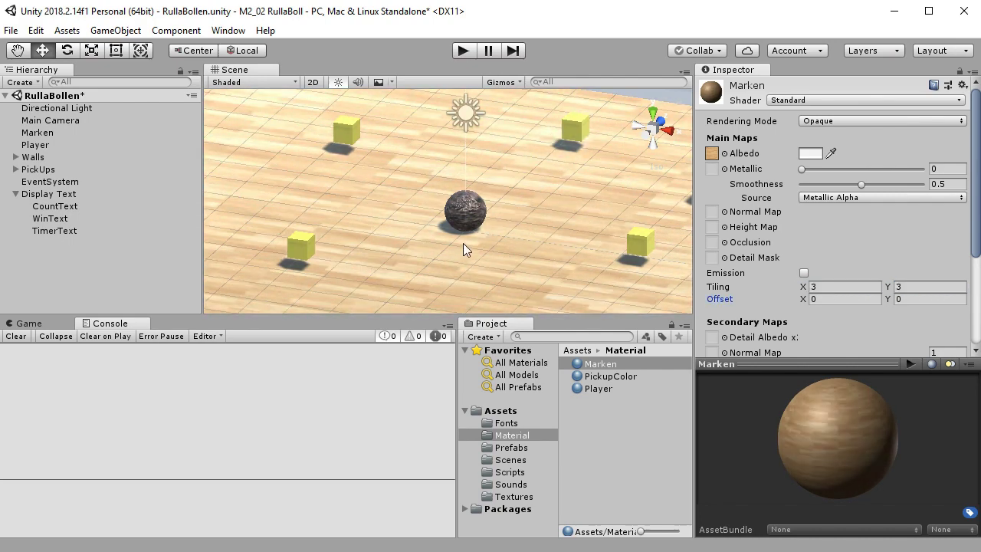
Run the game, roll the ball through all the pickups to check the retiled floor and win message, and stop the game.
{"action": "left_click", "coordinate": [467, 50]}
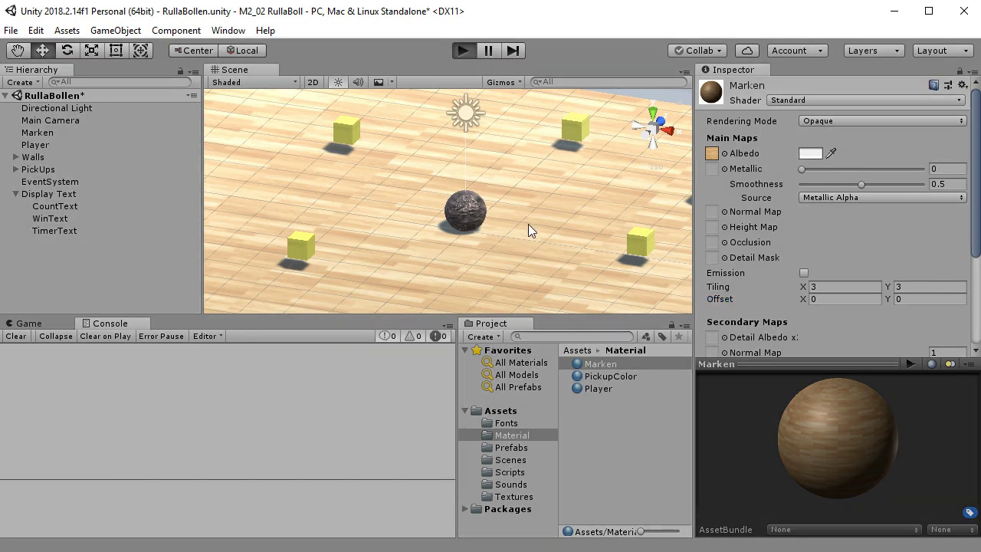
{"action": "key", "text": "Down"}
{"action": "key", "text": "Left"}
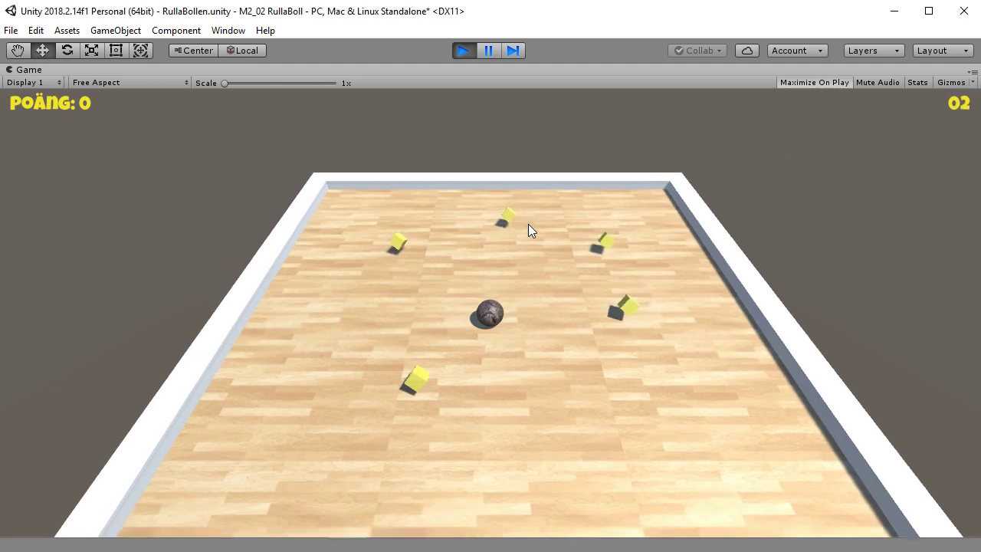
{"action": "key", "text": "Up"}
{"action": "key", "text": "Right"}
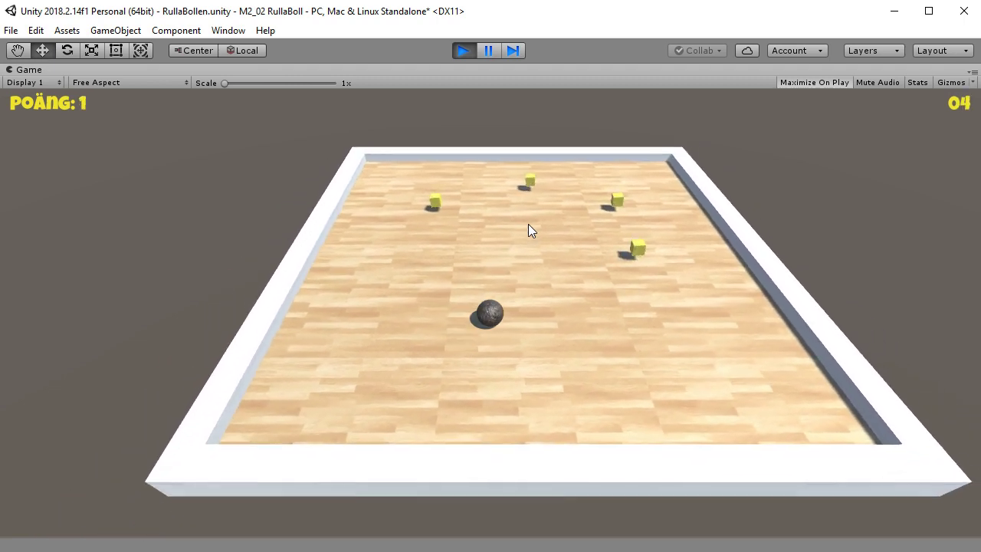
{"action": "key", "text": "Up"}
{"action": "key", "text": "Right"}
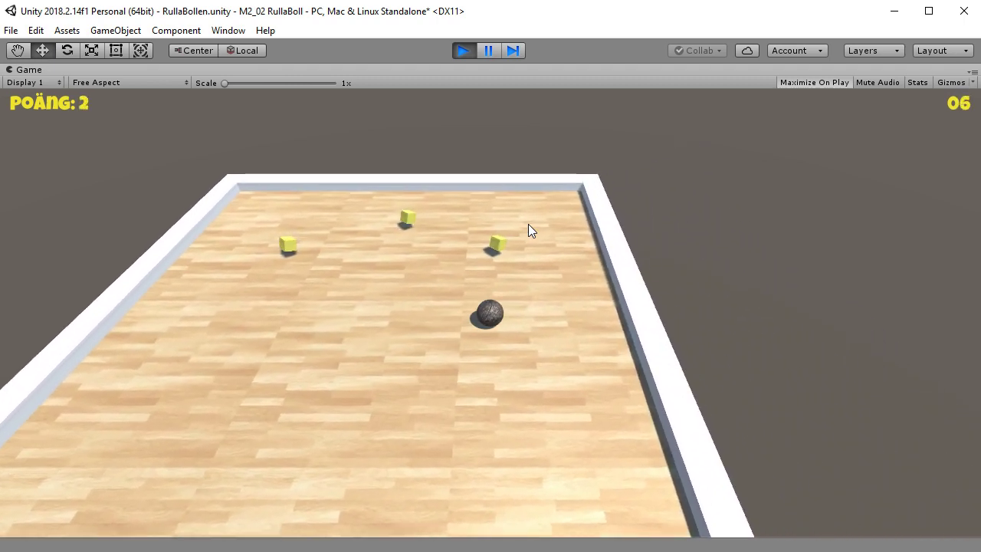
{"action": "key", "text": "Down"}
{"action": "key", "text": "Left"}
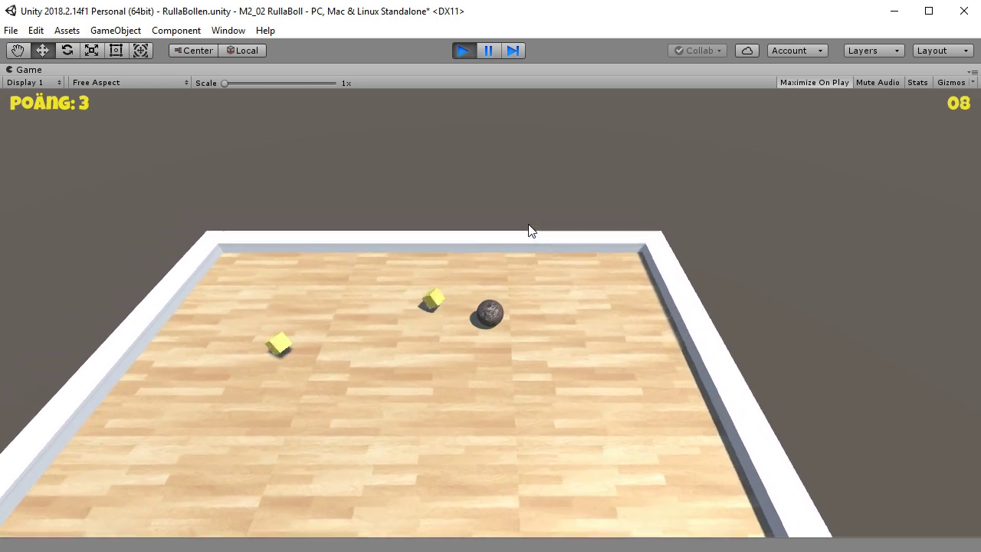
{"action": "key", "text": "Down"}
{"action": "key", "text": "Left"}
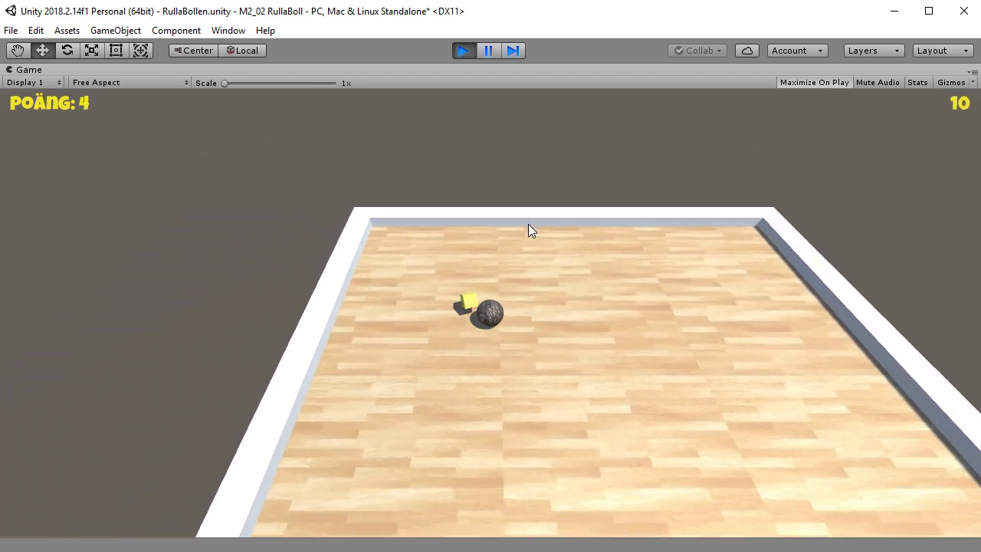
{"action": "key", "text": "Down"}
{"action": "key", "text": "Right"}
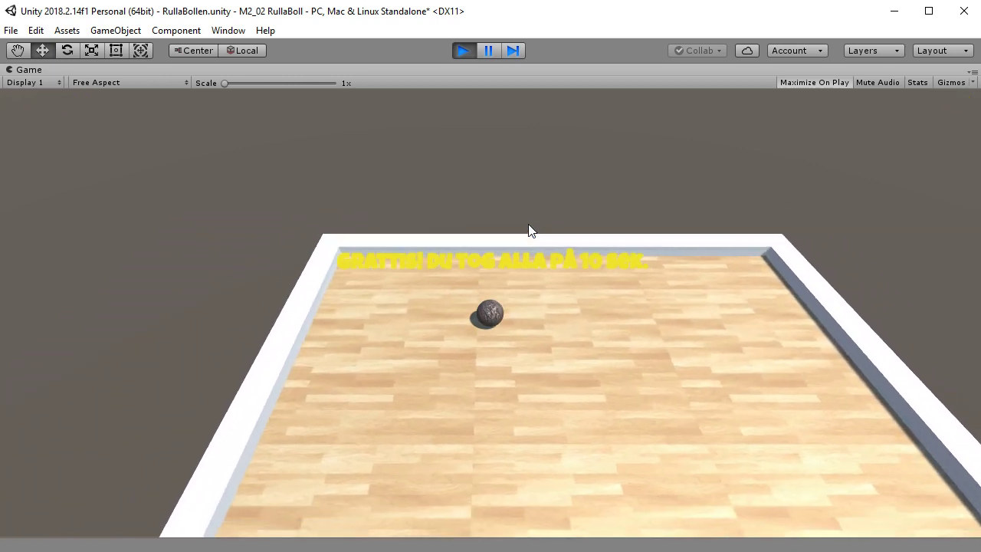
{"action": "key", "text": "Down"}
{"action": "key", "text": "Right"}
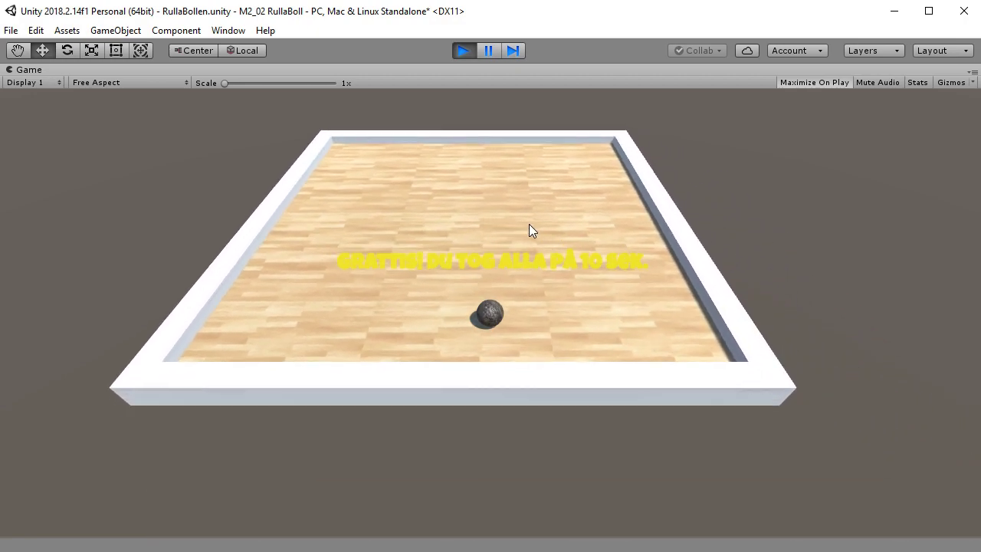
{"action": "left_click", "coordinate": [464, 51]}
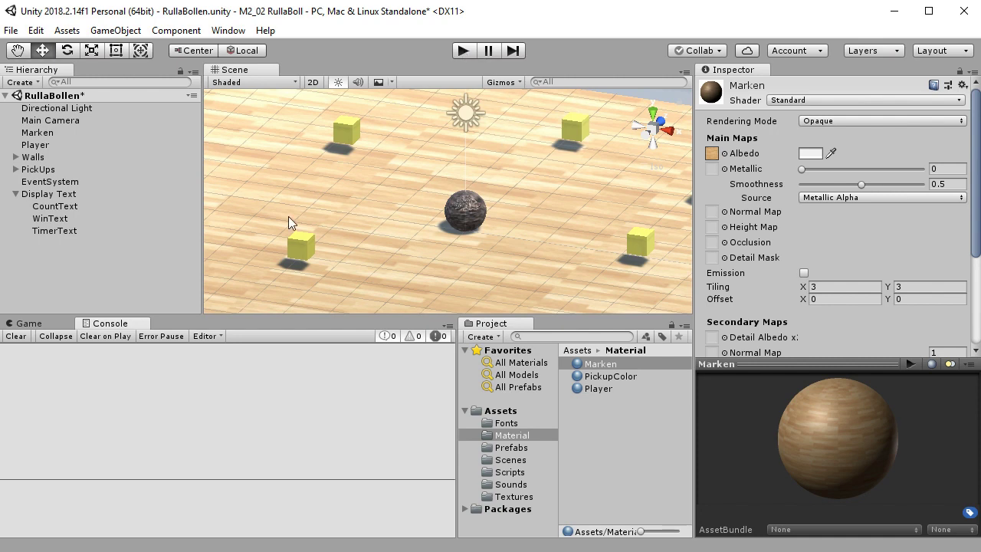
Change the WinText object's text colour to the blue 0D4ECD.
{"action": "left_click", "coordinate": [43, 220]}
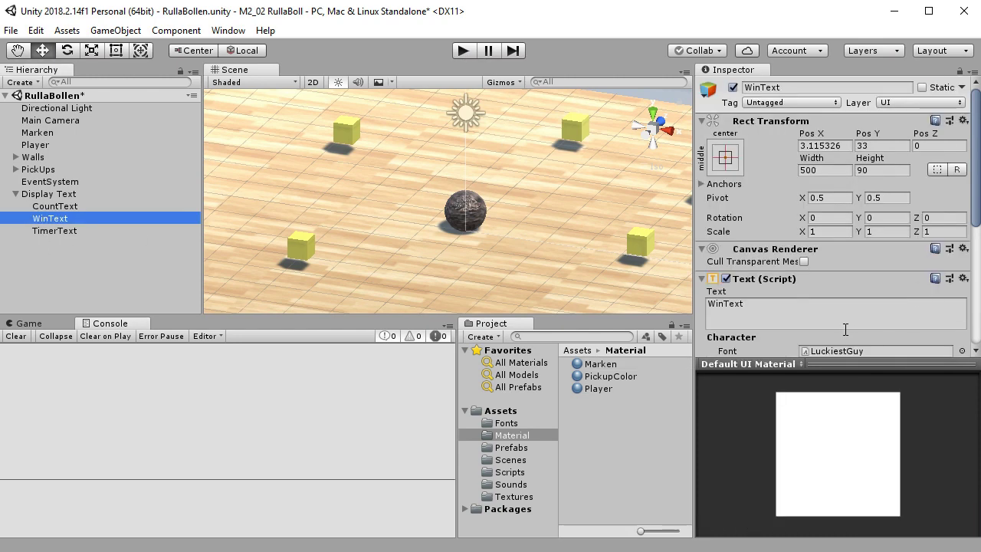
{"action": "scroll", "coordinate": [866, 250], "scroll_direction": "down", "scroll_amount": 6}
{"action": "left_click", "coordinate": [881, 270]}
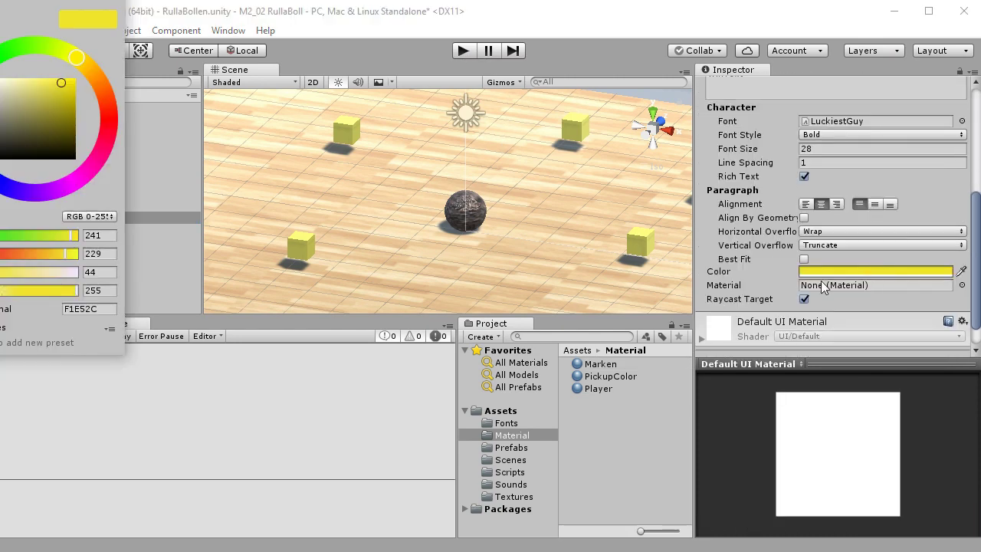
{"action": "left_click_drag", "start_coordinate": [76, 58], "coordinate": [1, 57]}
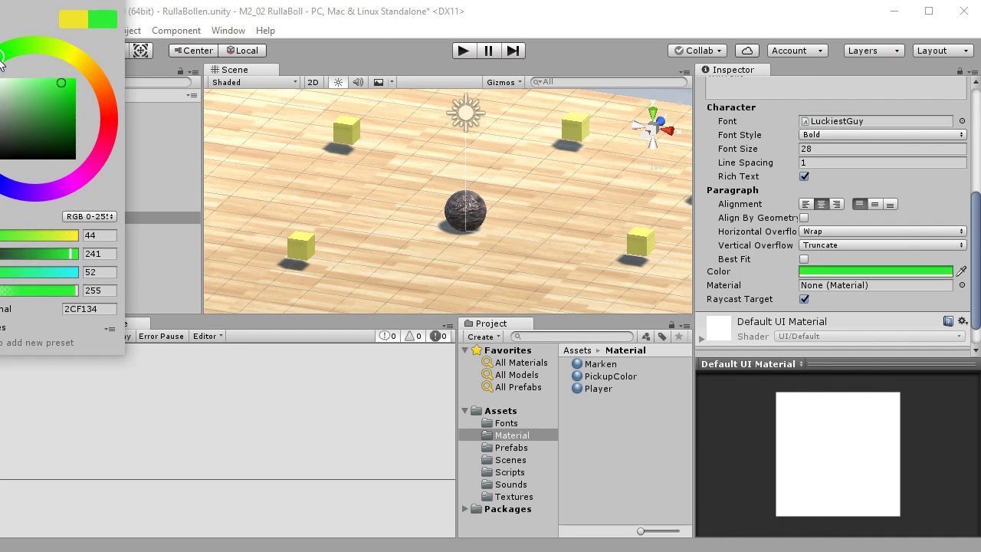
{"action": "left_click", "coordinate": [76, 94]}
{"action": "left_click_drag", "start_coordinate": [77, 95], "coordinate": [76, 96]}
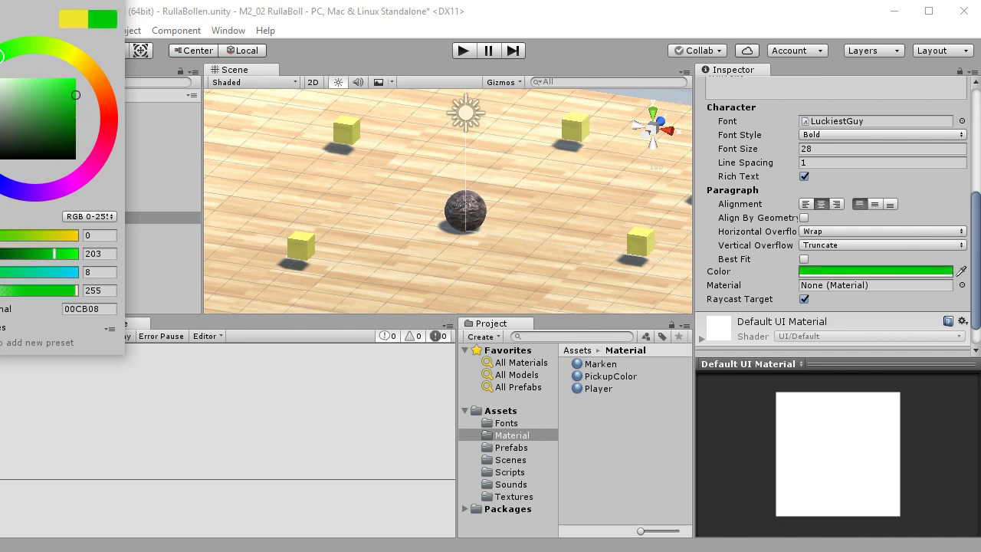
{"action": "left_click_drag", "start_coordinate": [2, 56], "coordinate": [5, 167]}
{"action": "mouse_move", "coordinate": [47, 116]}
{"action": "left_mouse_down"}
{"action": "mouse_move", "coordinate": [39, 87]}
{"action": "mouse_move", "coordinate": [66, 82]}
{"action": "mouse_move", "coordinate": [70, 94]}
{"action": "left_mouse_up"}
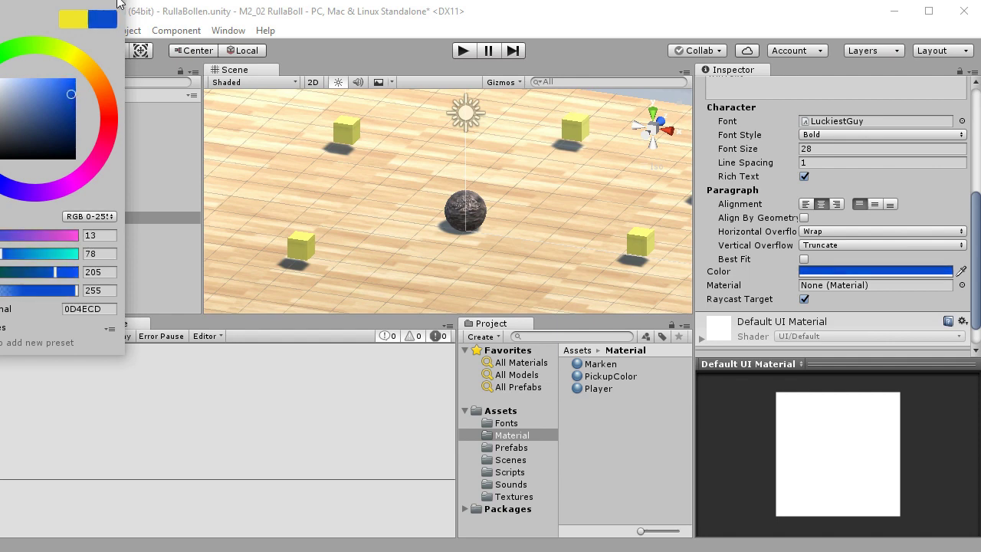
{"action": "left_click", "coordinate": [317, 159]}
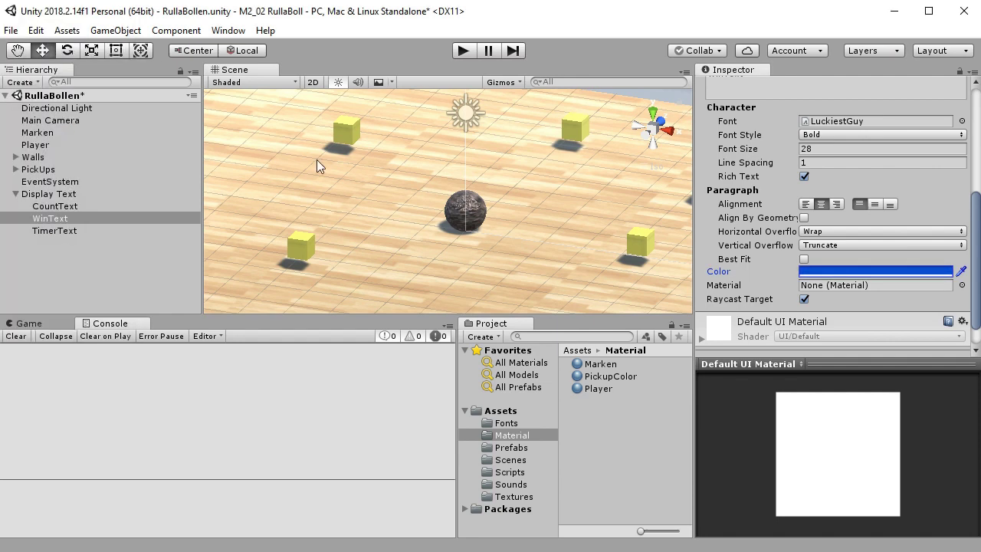
Play the game through again to check the recoloured win message against the wooden floor, and stop the game.
{"action": "left_click", "coordinate": [463, 50]}
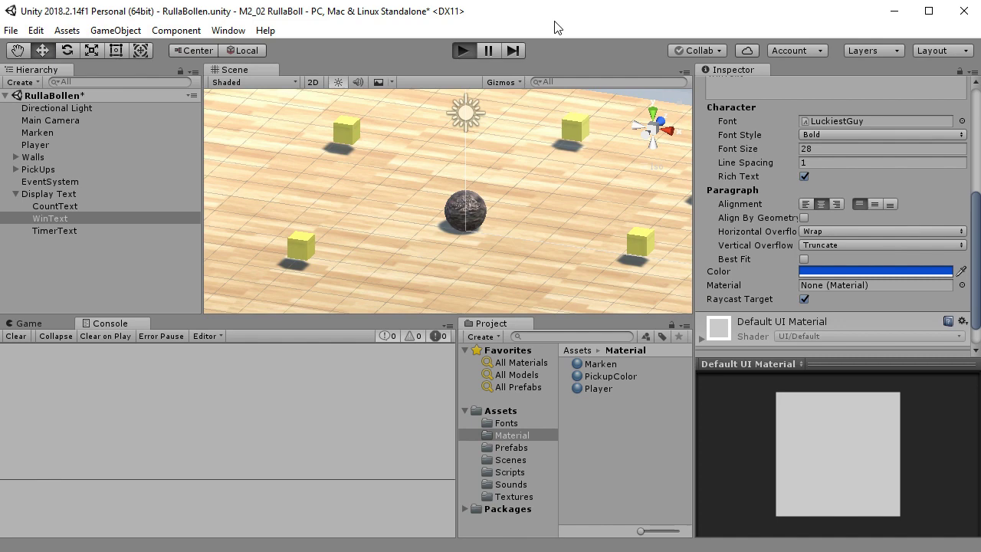
{"action": "key", "text": "Left"}
{"action": "key", "text": "Down"}
{"action": "key", "text": "Up"}
{"action": "key", "text": "Right"}
{"action": "key", "text": "Down"}
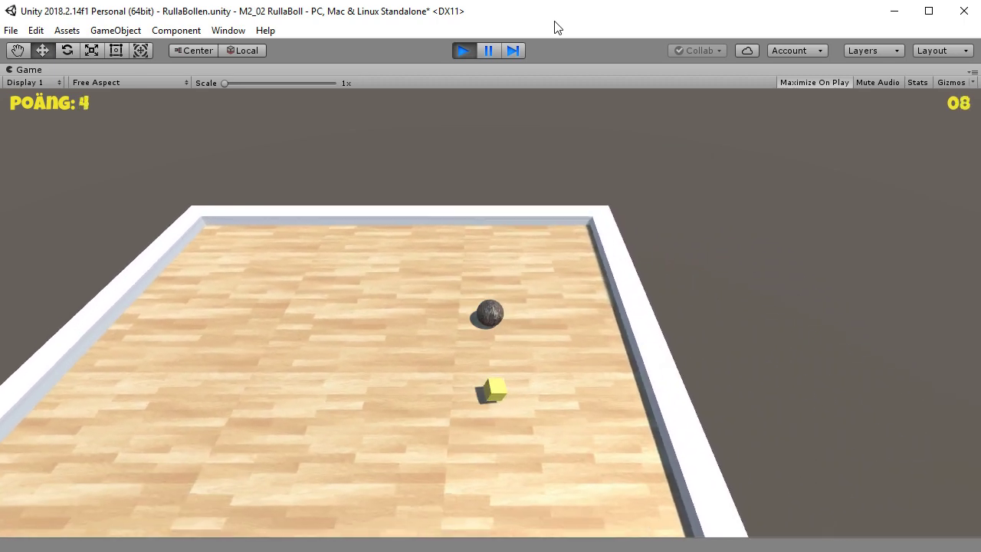
{"action": "key", "text": "Down"}
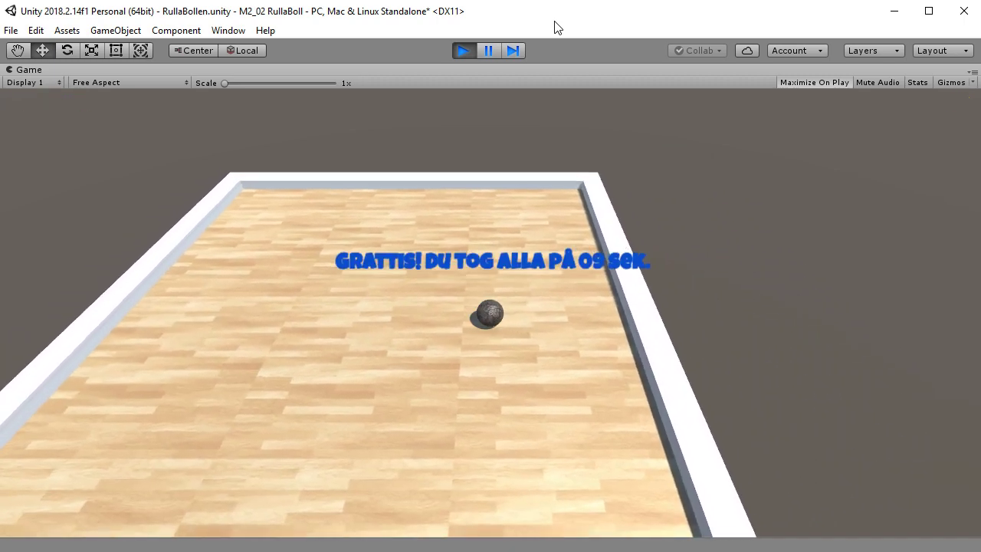
{"action": "key", "text": "Left"}
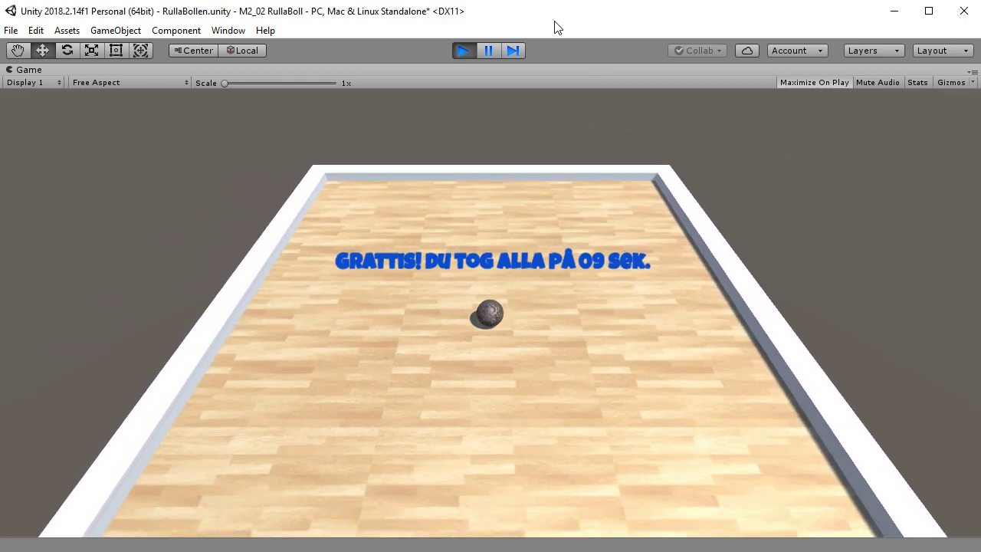
{"action": "key", "text": "Down"}
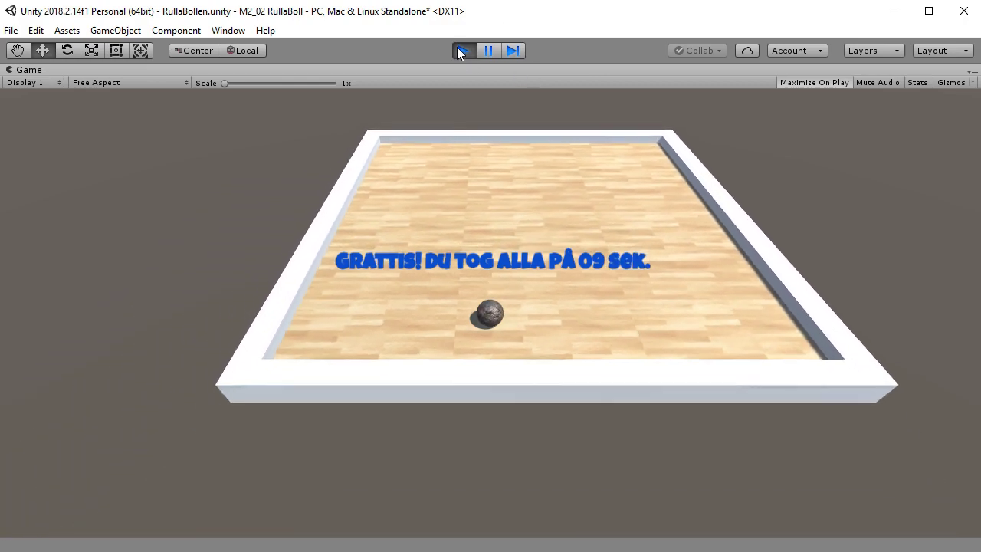
{"action": "left_click", "coordinate": [462, 51]}
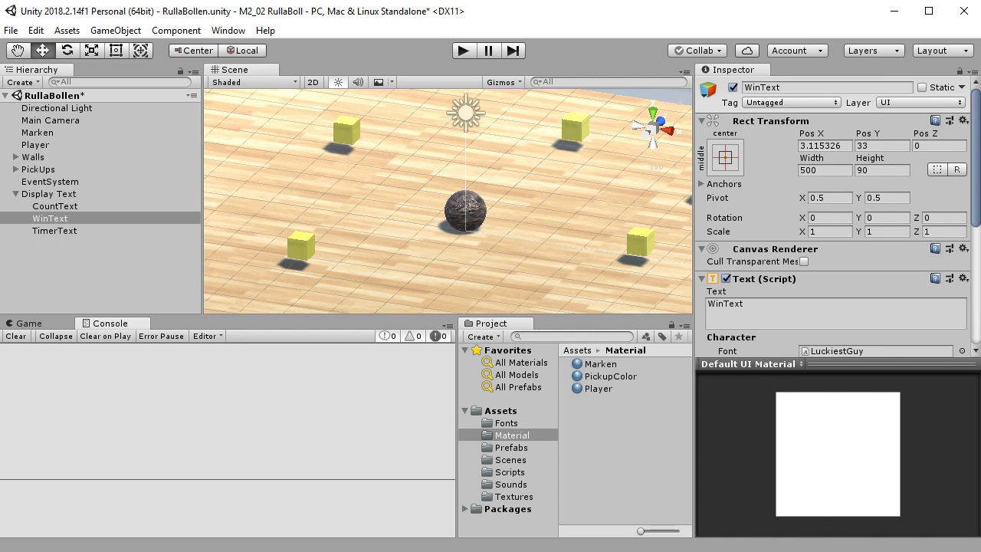
Add an Audio Source component to the Player object.
{"action": "left_click", "coordinate": [51, 143]}
{"action": "scroll", "coordinate": [575, 226], "scroll_direction": "down", "scroll_amount": 3}
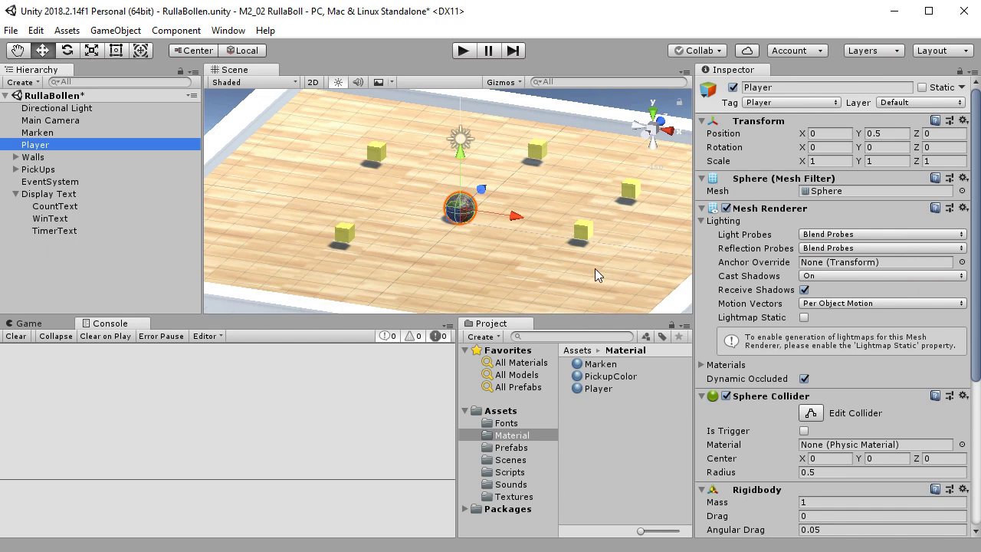
{"action": "scroll", "coordinate": [870, 310], "scroll_direction": "down", "scroll_amount": 5}
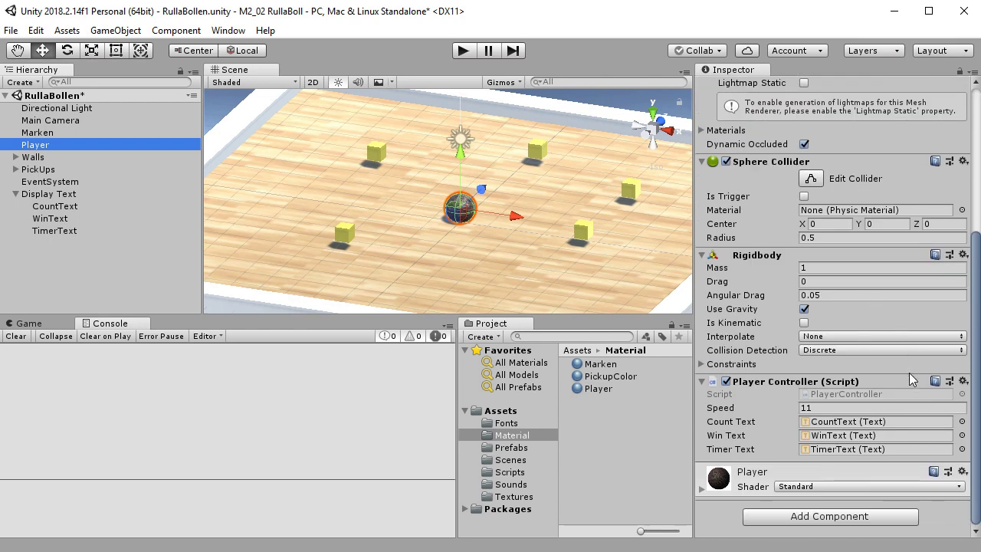
{"action": "left_click", "coordinate": [830, 518]}
{"action": "type", "text": "a"}
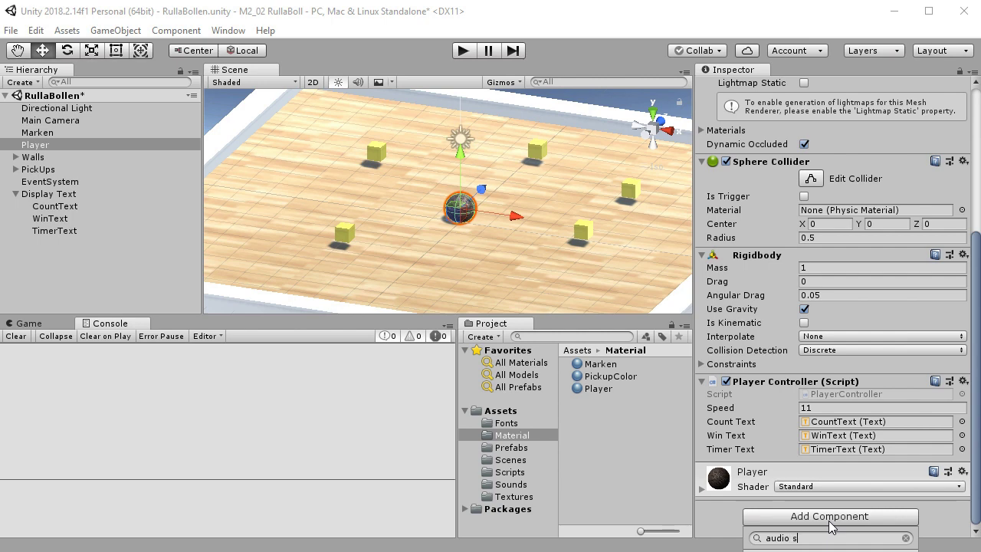
{"action": "type", "text": "udio s"}
{"action": "key", "text": "Return"}
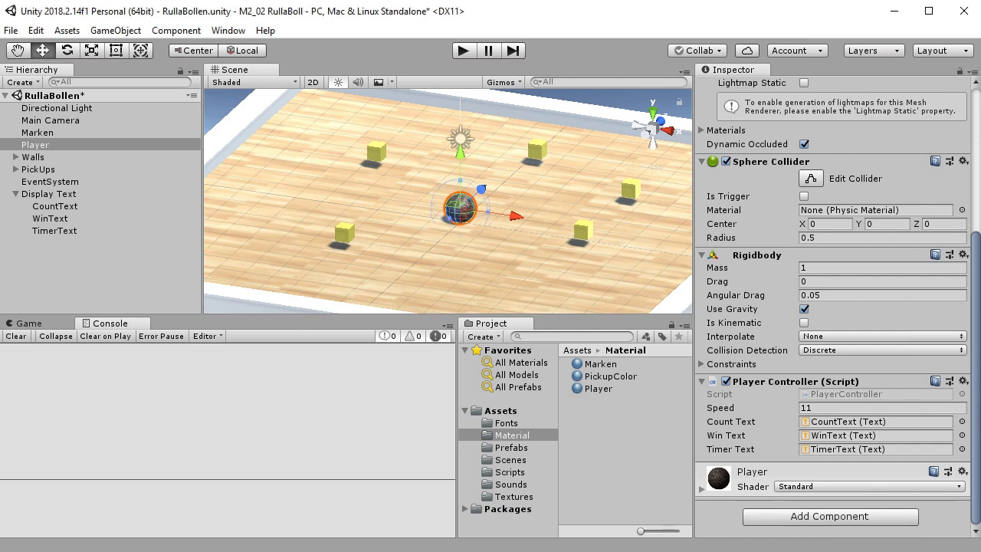
{"action": "scroll", "coordinate": [881, 420], "scroll_direction": "down", "scroll_amount": 3}
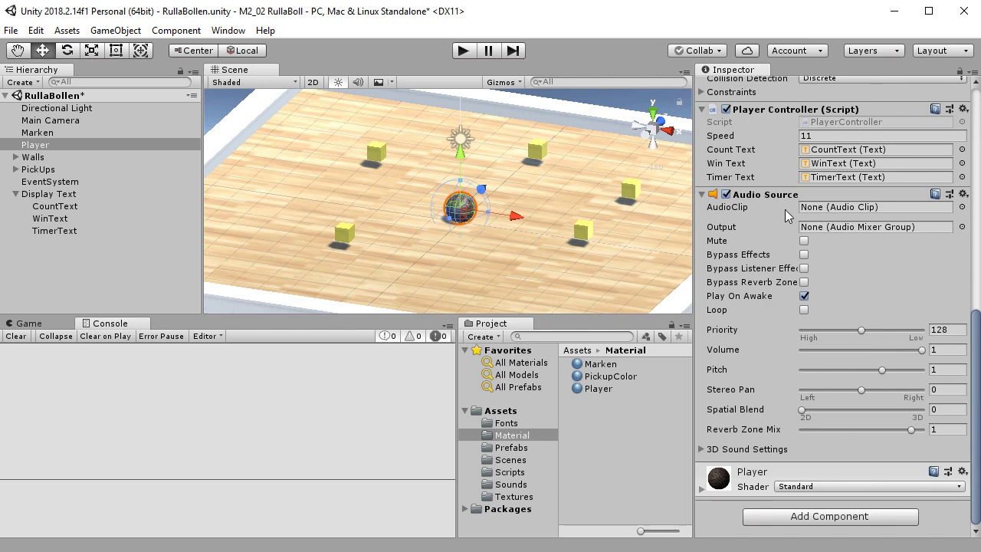
Assign the blip_remake clip to the Player's Audio Source, disable Play On Awake, and save the scene.
{"action": "left_click", "coordinate": [962, 207]}
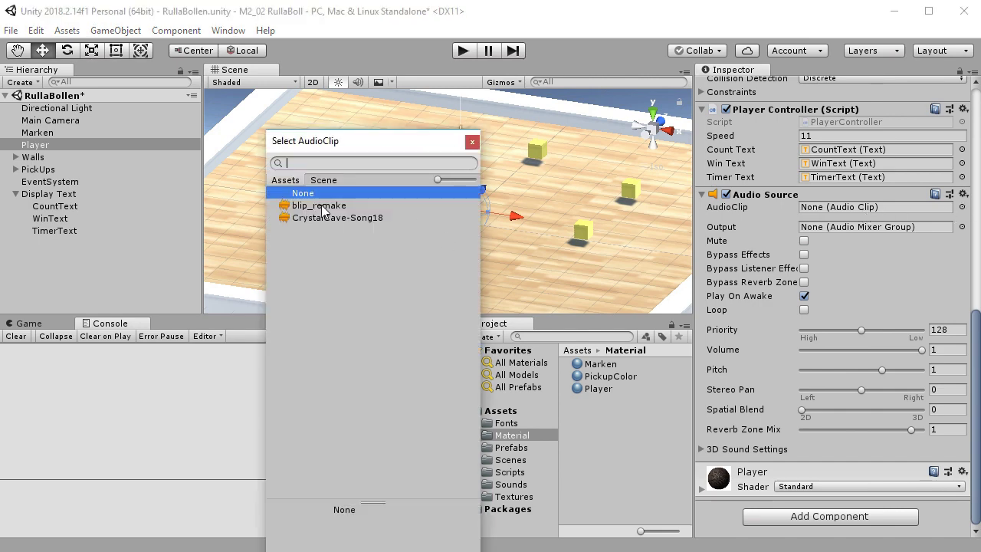
{"action": "left_click", "coordinate": [320, 206]}
{"action": "left_click", "coordinate": [472, 142]}
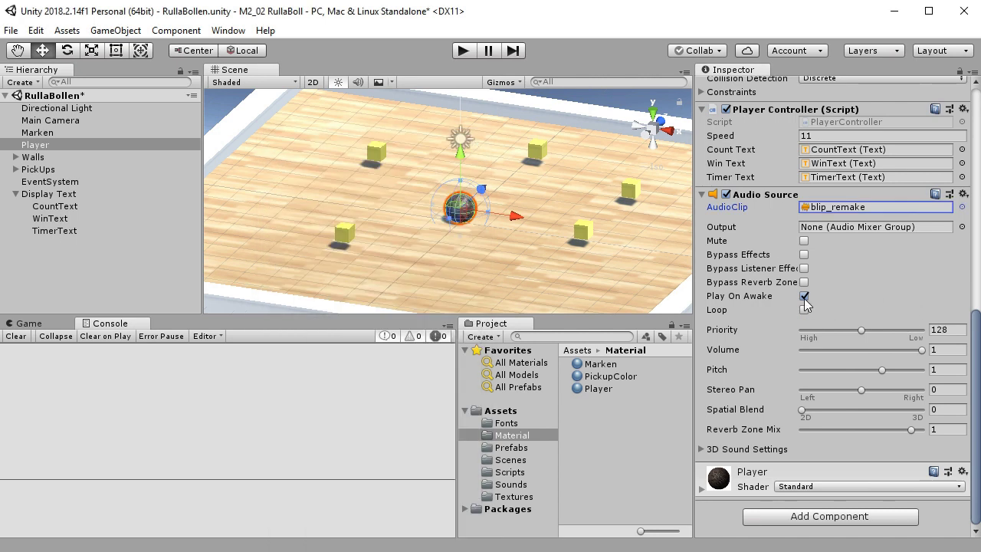
{"action": "left_click", "coordinate": [804, 297]}
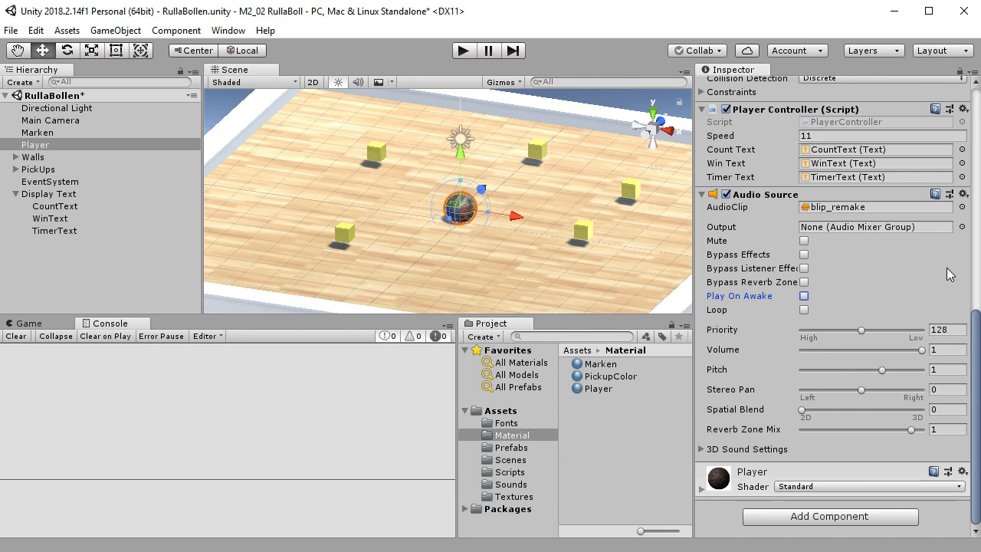
{"action": "key", "text": "ctrl+s"}
Switch to Visual Studio Code and declare AudioSource blipLjud; below the public Text fields in PlayerController.cs.
{"action": "key", "text": "alt+Tab"}
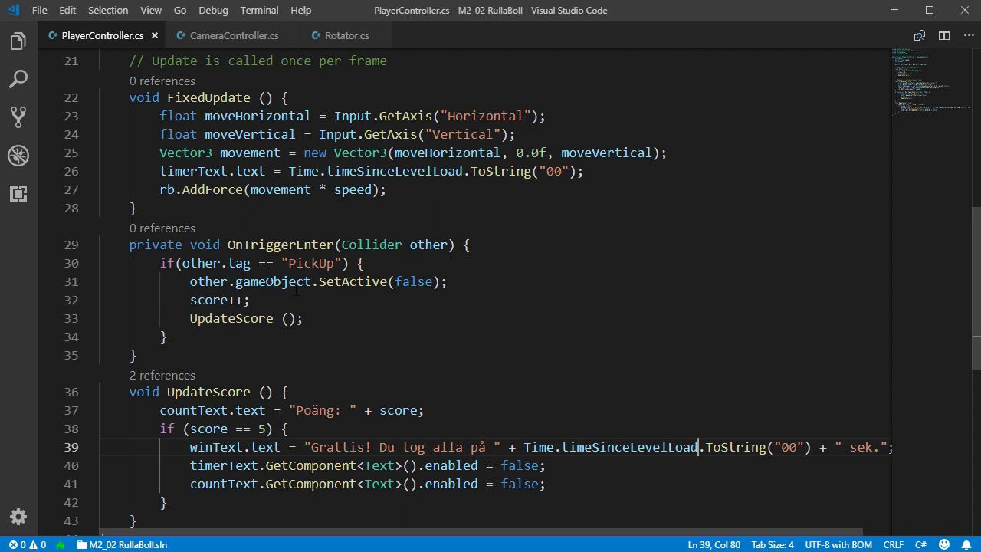
{"action": "scroll", "coordinate": [368, 282], "scroll_direction": "up", "scroll_amount": 6}
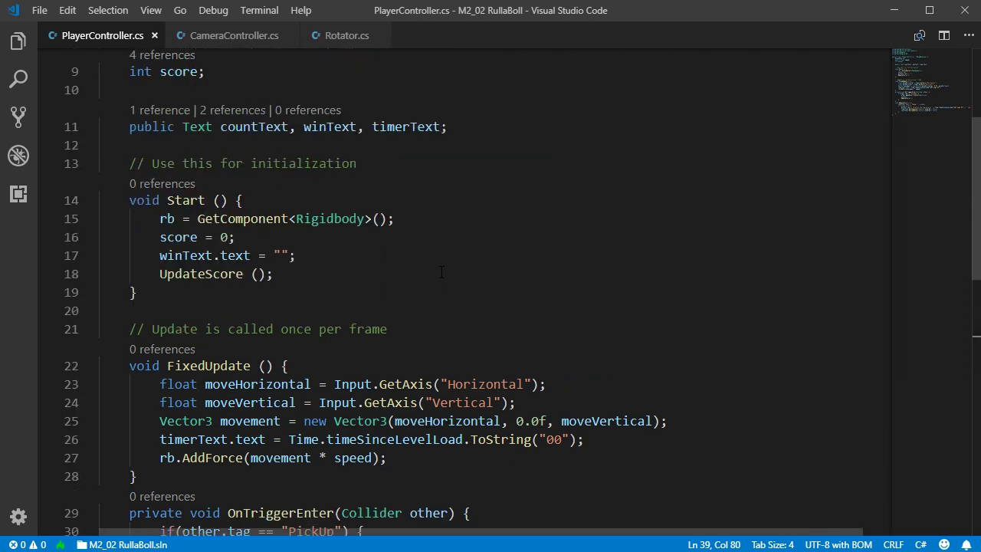
{"action": "scroll", "coordinate": [440, 274], "scroll_direction": "up", "scroll_amount": 2}
{"action": "left_click", "coordinate": [557, 201]}
{"action": "key", "text": "Return"}
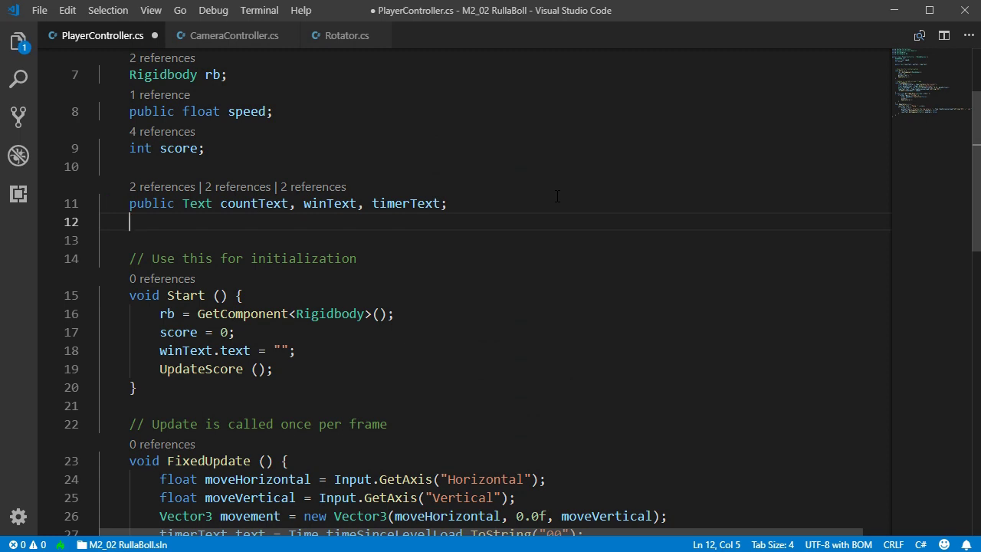
{"action": "type", "text": "audios"}
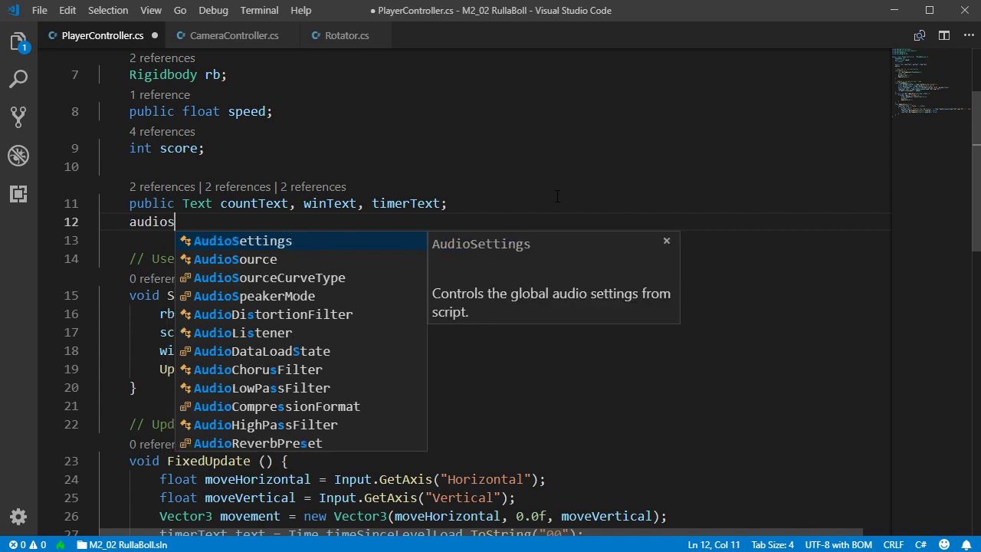
{"action": "key", "text": "Down"}
{"action": "key", "text": "Return"}
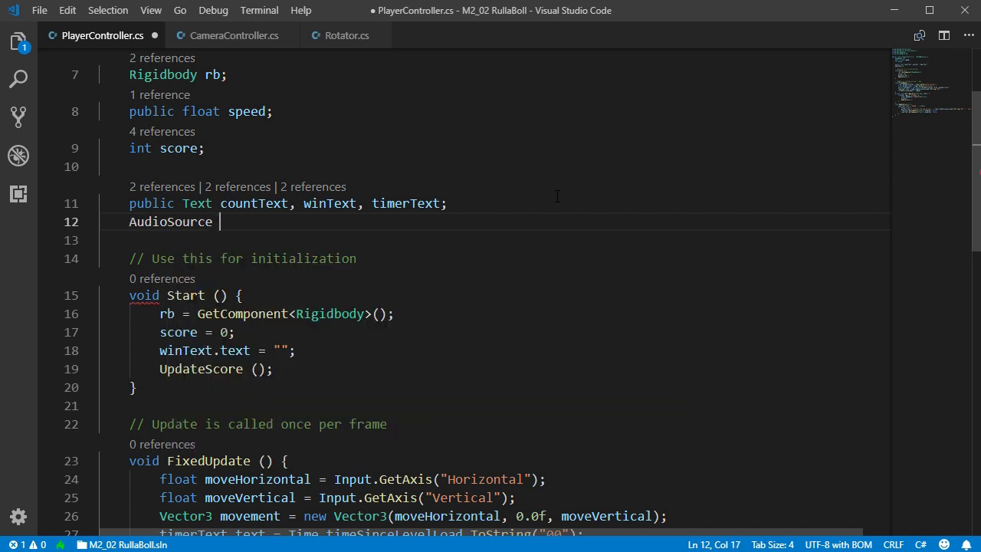
{"action": "type", "text": "blip"}
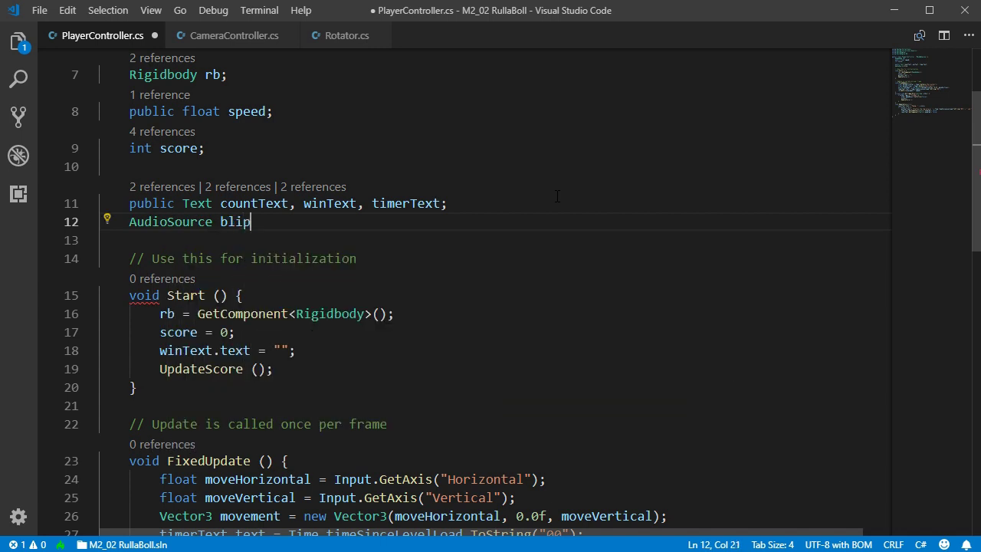
{"action": "type", "text": "Ljud;"}
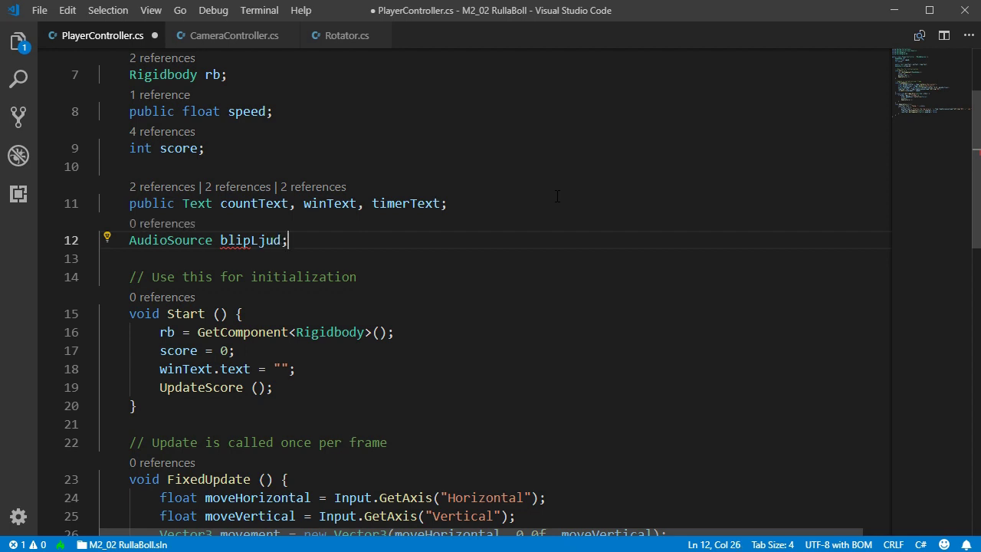
Move the AudioSource blipLjud; declaration into Start (), on a new line after winText.text = "";.
{"action": "key", "text": "Home"}
{"action": "key", "text": "shift+End"}
{"action": "key", "text": "ctrl+c"}
{"action": "key", "text": "BackSpace"}
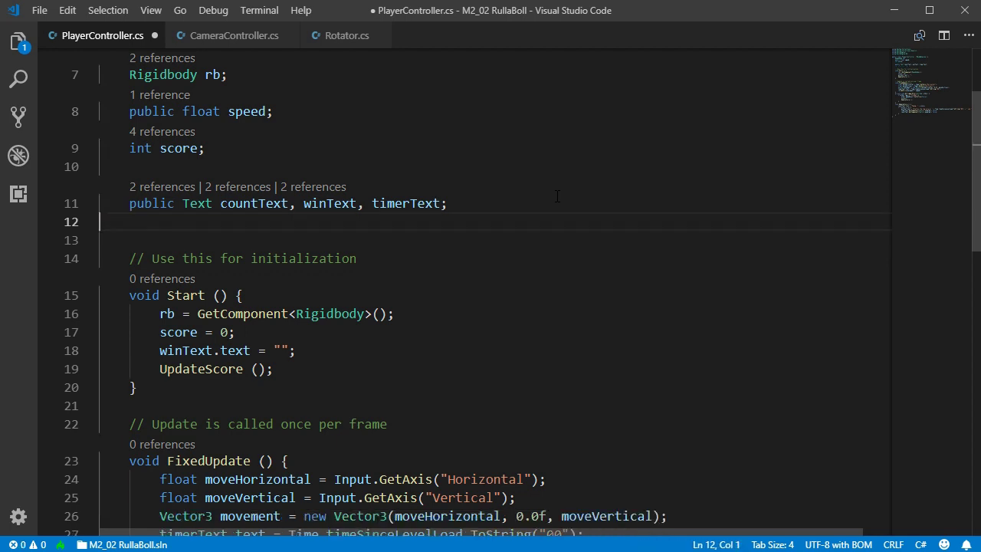
{"action": "key", "text": "BackSpace"}
{"action": "key", "text": "Down"}
{"action": "key", "text": "Down"}
{"action": "key", "text": "Down"}
{"action": "key", "text": "Down"}
{"action": "key", "text": "Down"}
{"action": "key", "text": "Down"}
{"action": "key", "text": "End"}
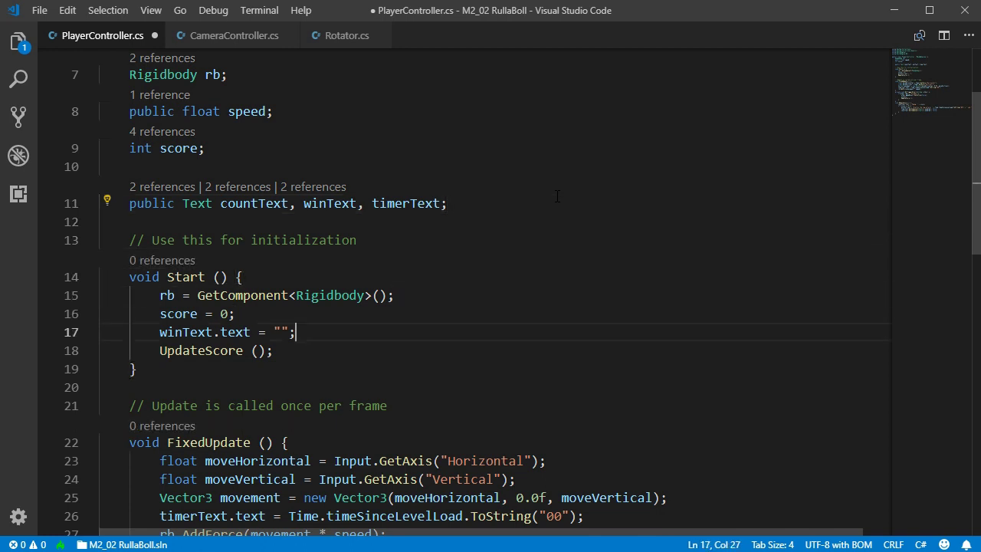
{"action": "key", "text": "Return"}
{"action": "key", "text": "ctrl+v"}
{"action": "key", "text": "Left"}
Assign GetComponent<AudioSource>() to blipLjud in its declaration inside Start ().
{"action": "type", "text": "= get"}
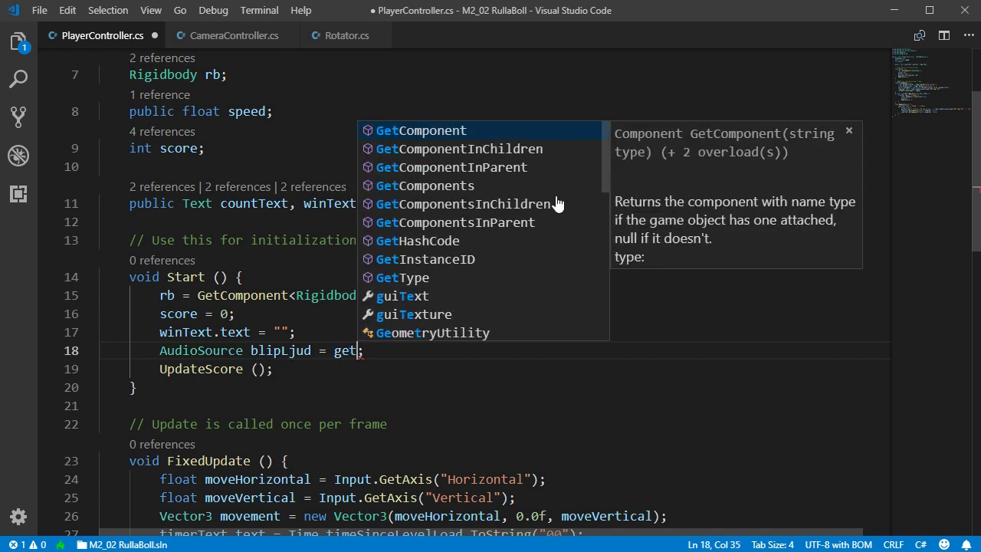
{"action": "key", "text": "Return"}
{"action": "type", "text": "<"}
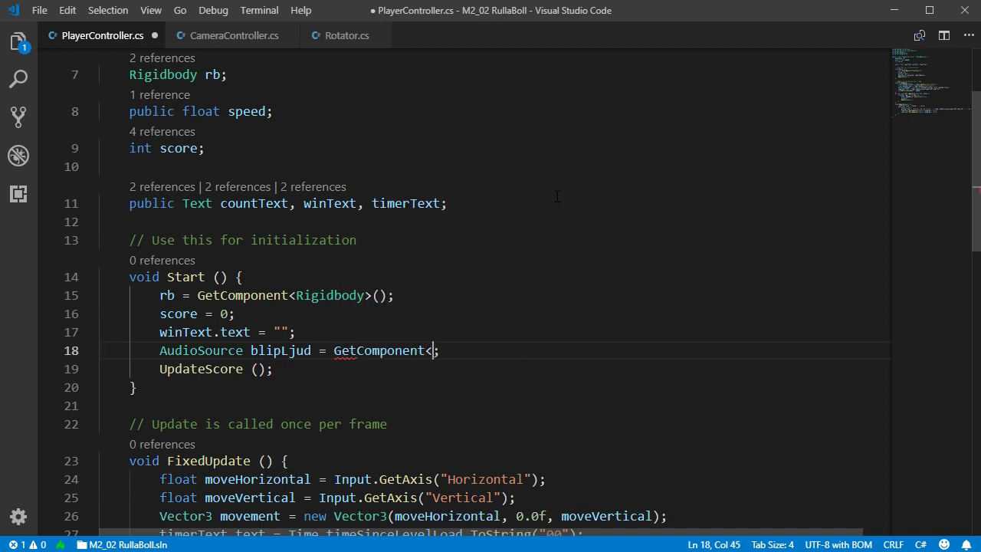
{"action": "type", "text": "aud"}
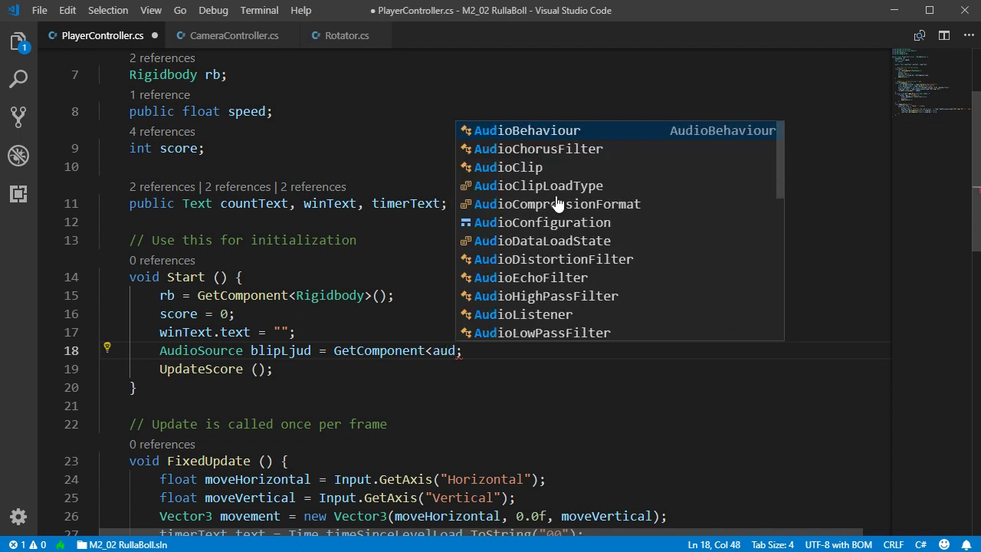
{"action": "key", "text": "Down"}
{"action": "key", "text": "Down"}
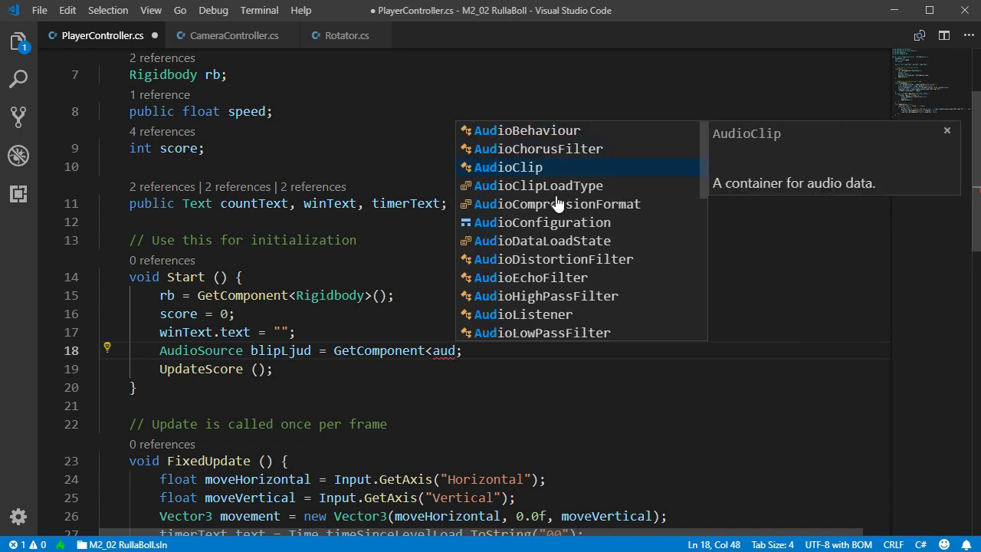
{"action": "type", "text": "os"}
{"action": "key", "text": "Down"}
{"action": "key", "text": "Return"}
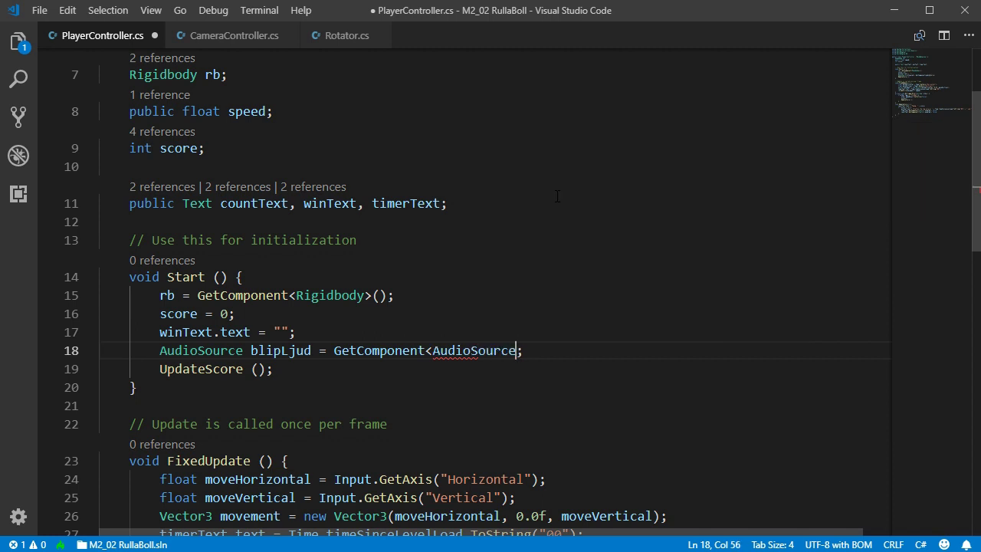
{"action": "type", "text": ">()"}
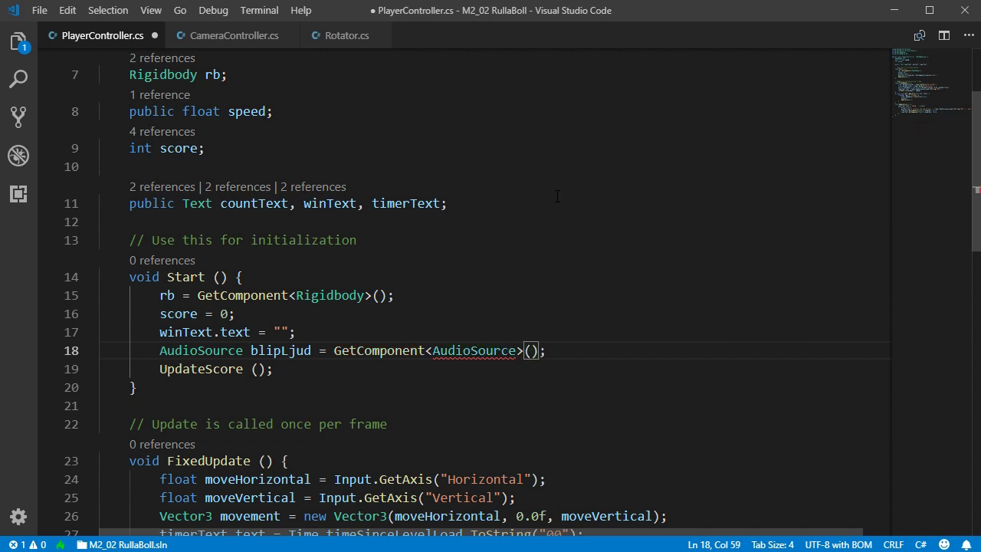
{"action": "key", "text": "Left"}
{"action": "key", "text": "Left"}
{"action": "key", "text": "Left"}
{"action": "key", "text": "Left"}
{"action": "key", "text": "Left"}
{"action": "key", "text": "Left"}
{"action": "key", "text": "Left"}
{"action": "key", "text": "Left"}
{"action": "key", "text": "Left"}
{"action": "key", "text": "Left"}
{"action": "key", "text": "Left"}
{"action": "key", "text": "Left"}
{"action": "key", "text": "Left"}
{"action": "key", "text": "Left"}
{"action": "key", "text": "Left"}
{"action": "key", "text": "Left"}
{"action": "key", "text": "Left"}
{"action": "key", "text": "Left"}
{"action": "key", "text": "Left"}
{"action": "key", "text": "Left"}
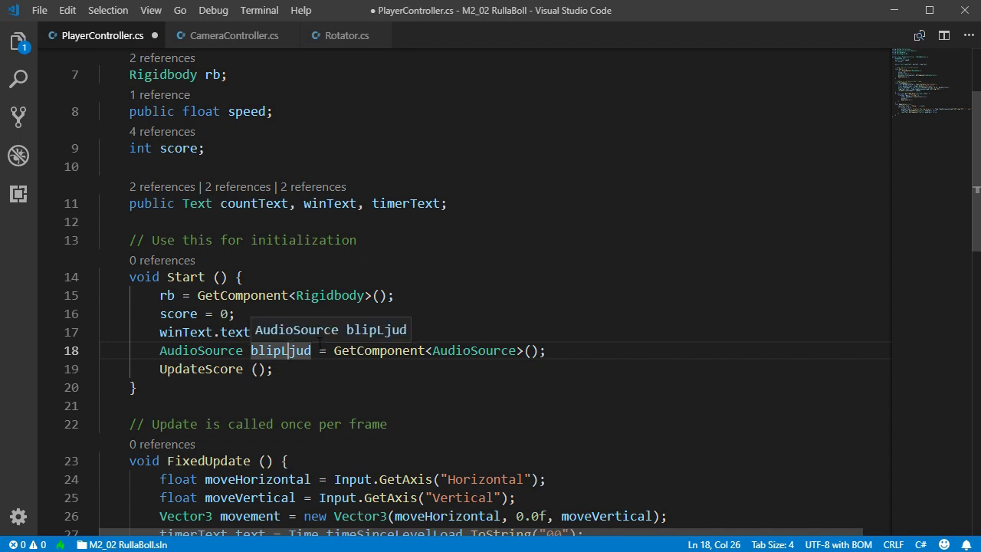
Add a line after the UpdateScore () call in OnTriggerEnter's PickUp block and begin it with "bli".
{"action": "scroll", "coordinate": [383, 315], "scroll_direction": "down", "scroll_amount": 3}
{"action": "scroll", "coordinate": [383, 316], "scroll_direction": "down", "scroll_amount": 4}
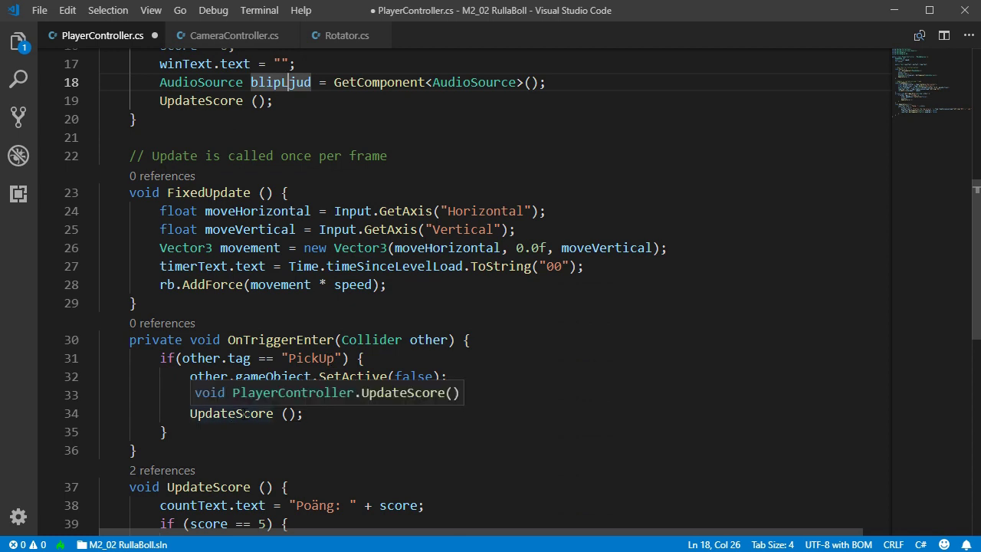
{"action": "left_click", "coordinate": [326, 413]}
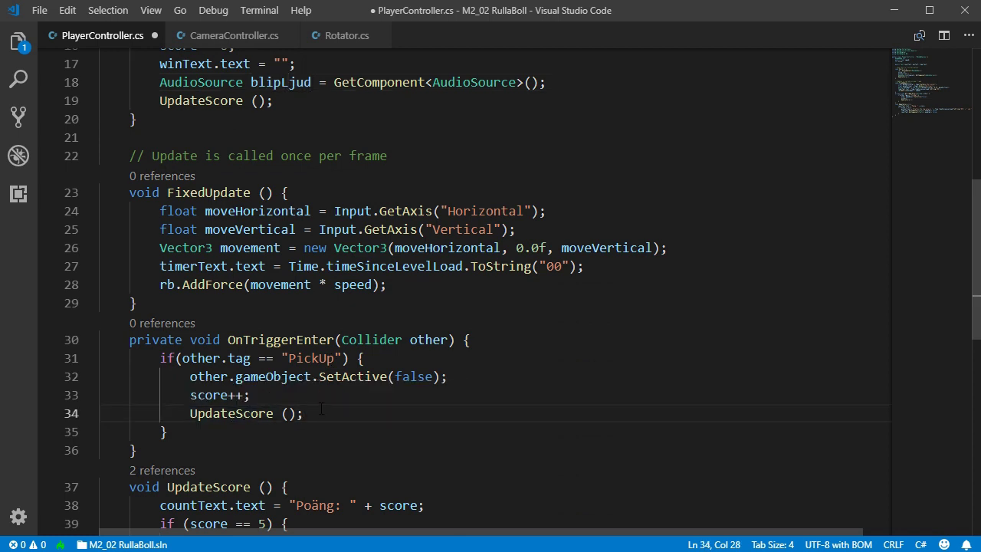
{"action": "key", "text": "Return"}
{"action": "type", "text": "blip"}
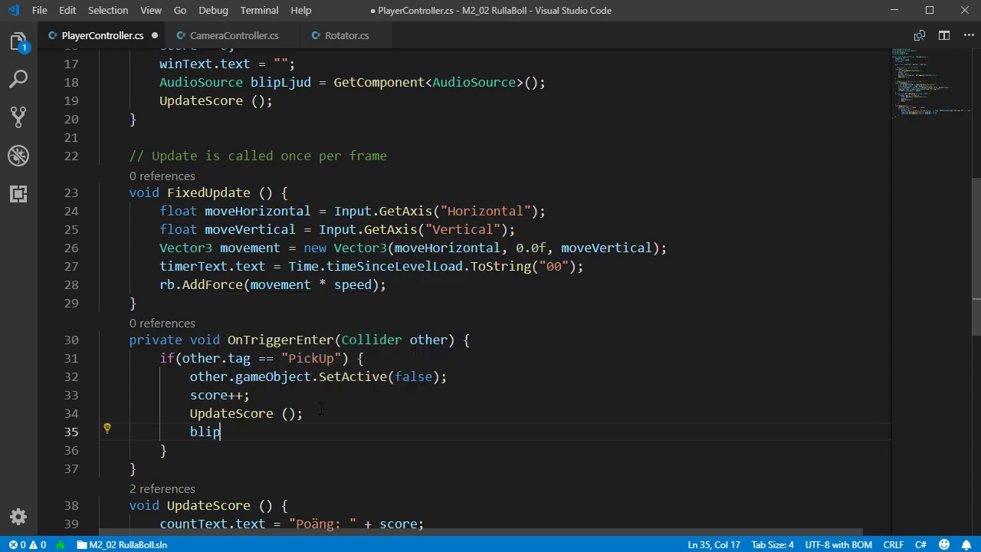
{"action": "key", "text": "BackSpace"}
Copy AudioSource blipLjud from Start () and declare it as a class field below the public Text line, ending with a semicolon.
{"action": "scroll", "coordinate": [371, 239], "scroll_direction": "up", "scroll_amount": 4}
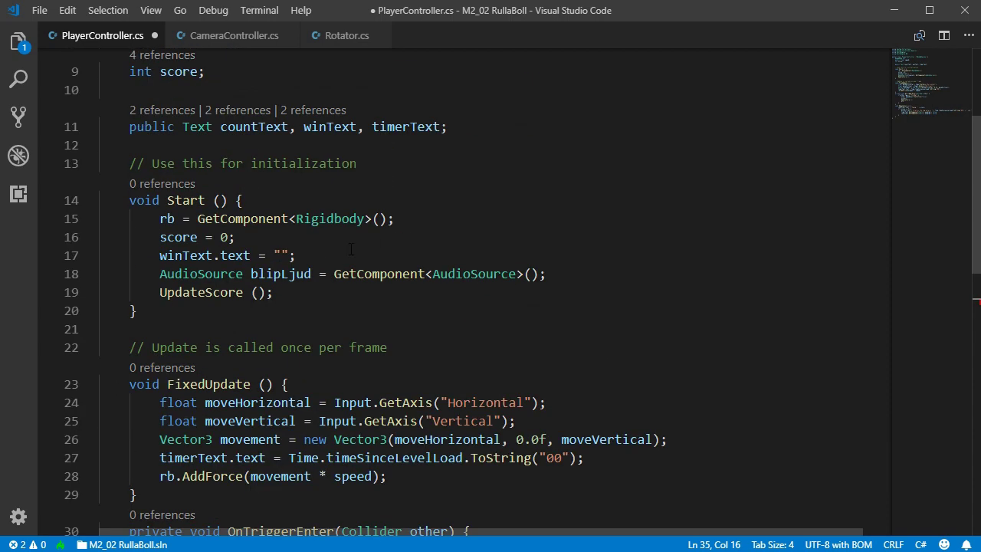
{"action": "left_click_drag", "start_coordinate": [159, 274], "coordinate": [312, 274]}
{"action": "key", "text": "ctrl+c"}
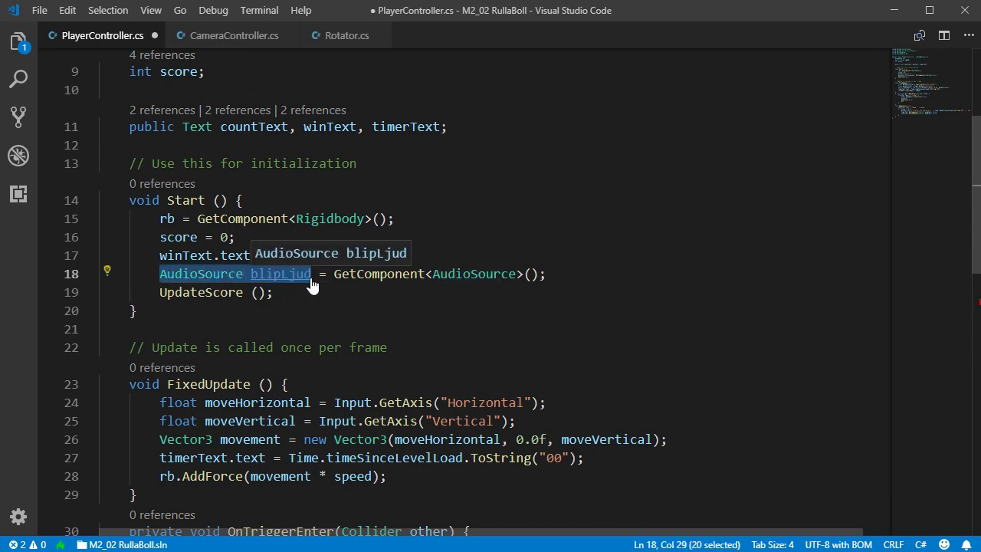
{"action": "left_click", "coordinate": [463, 128]}
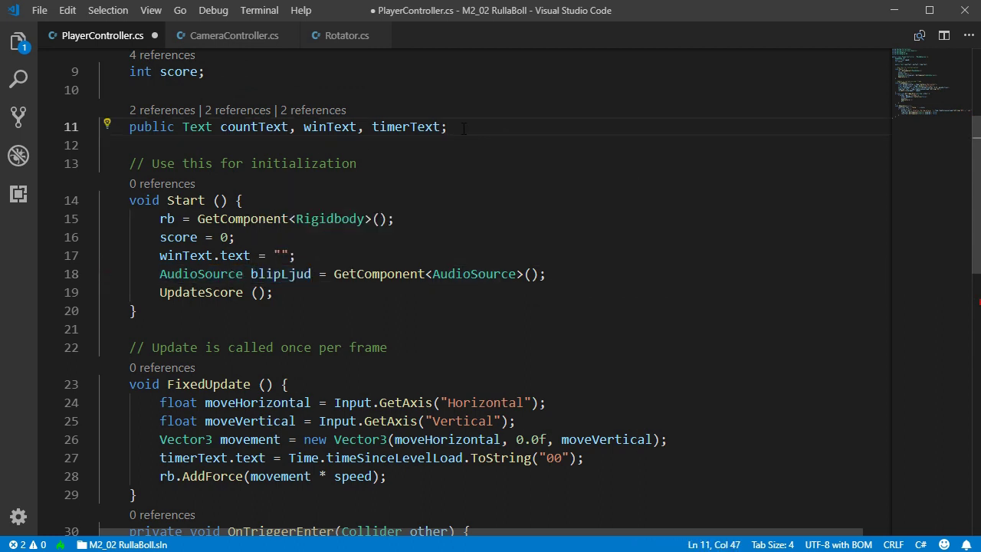
{"action": "key", "text": "Return"}
{"action": "key", "text": "ctrl+v"}
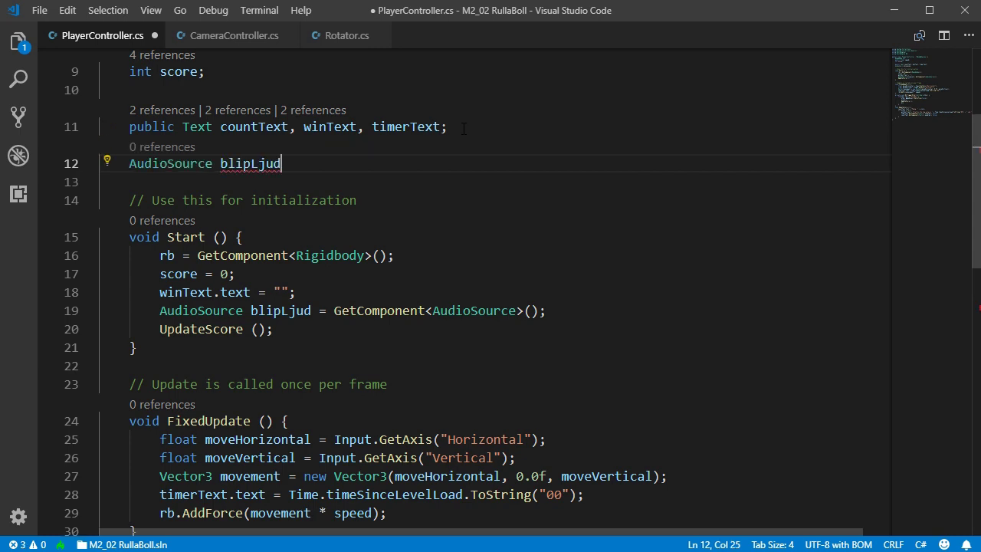
{"action": "type", "text": ";"}
Remove the AudioSource type before blipLjud in Start () so the line only assigns GetComponent<AudioSource>().
{"action": "key", "text": "Down"}
{"action": "key", "text": "Down"}
{"action": "key", "text": "Down"}
{"action": "key", "text": "Down"}
{"action": "key", "text": "Down"}
{"action": "key", "text": "Down"}
{"action": "key", "text": "Down"}
{"action": "key", "text": "Down"}
{"action": "key", "text": "Up"}
{"action": "key", "text": "ctrl+Left"}
{"action": "key", "text": "BackSpace"}
{"action": "key", "text": "BackSpace"}
{"action": "key", "text": "BackSpace"}
{"action": "key", "text": "BackSpace"}
{"action": "key", "text": "BackSpace"}
{"action": "key", "text": "BackSpace"}
{"action": "key", "text": "BackSpace"}
{"action": "key", "text": "BackSpace"}
{"action": "key", "text": "BackSpace"}
{"action": "key", "text": "BackSpace"}
{"action": "key", "text": "BackSpace"}
{"action": "key", "text": "BackSpace"}
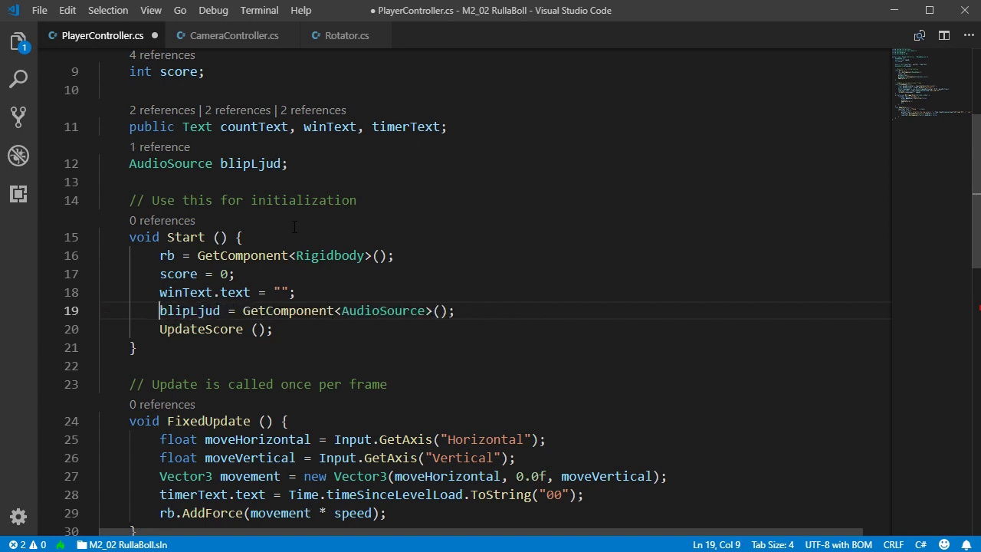
Complete the unfinished line in OnTriggerEnter's PickUp block as blipLjud.Play(); and save PlayerController.cs.
{"action": "scroll", "coordinate": [311, 307], "scroll_direction": "down", "scroll_amount": 8}
{"action": "left_click", "coordinate": [247, 311]}
{"action": "type", "text": "p"}
{"action": "key", "text": "Tab"}
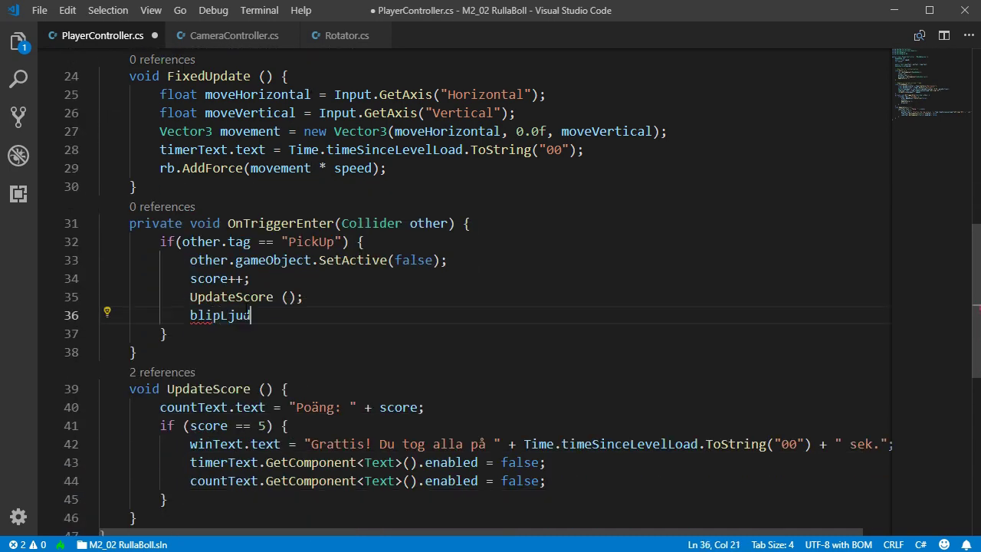
{"action": "type", "text": ".pl"}
{"action": "key", "text": "Down"}
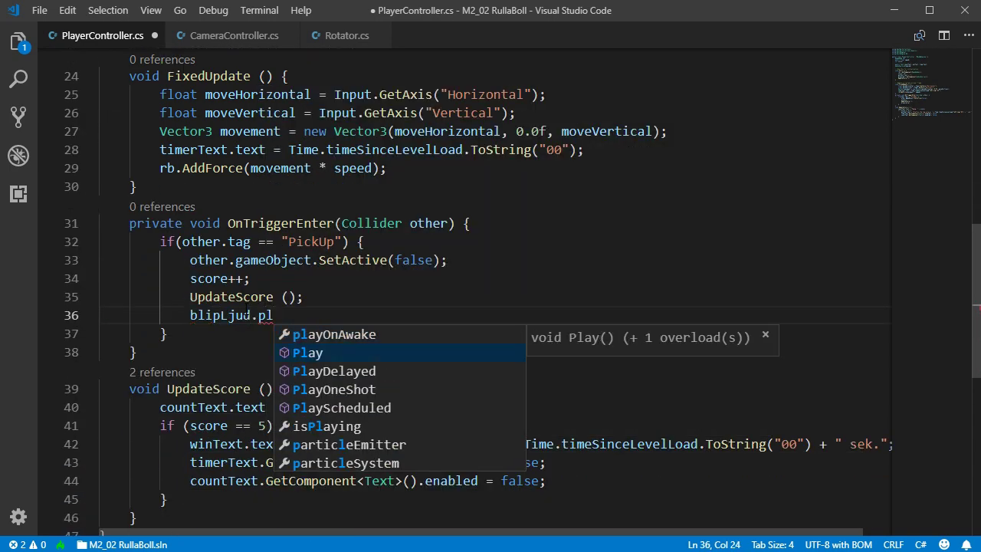
{"action": "key", "text": "Tab"}
{"action": "type", "text": "();"}
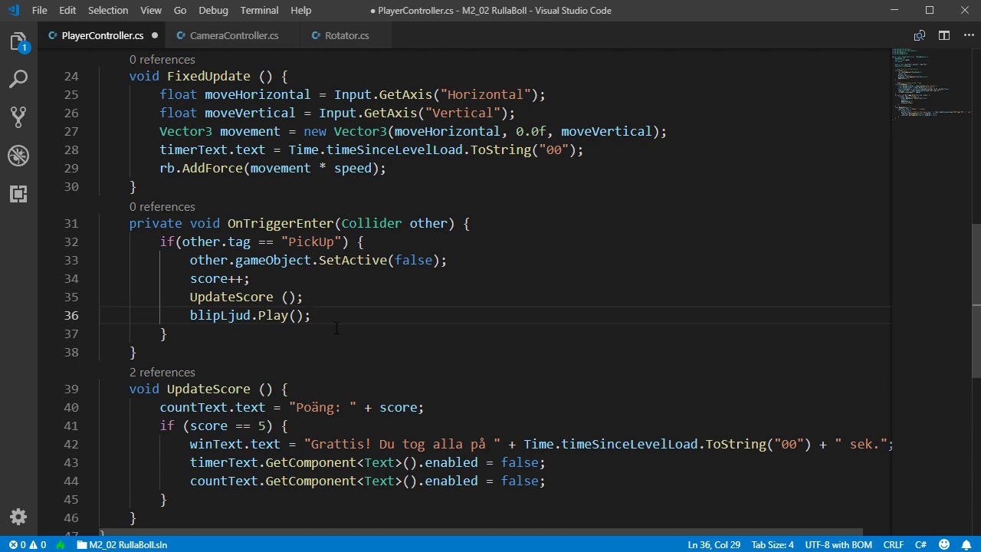
{"action": "key", "text": "ctrl+s"}
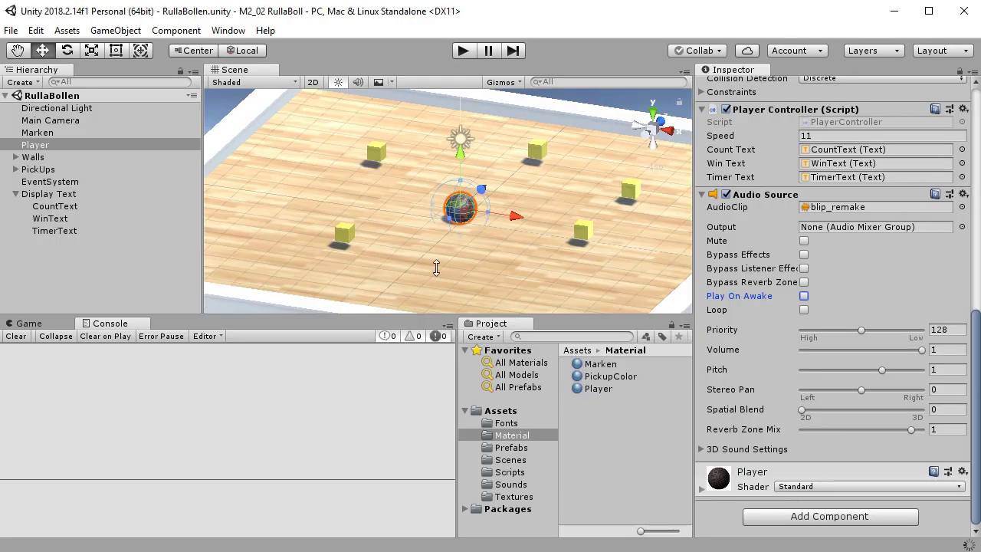
Play-test the game by rolling the ball into several pickups to check the blip sound, and stop the game.
{"action": "left_click", "coordinate": [465, 50]}
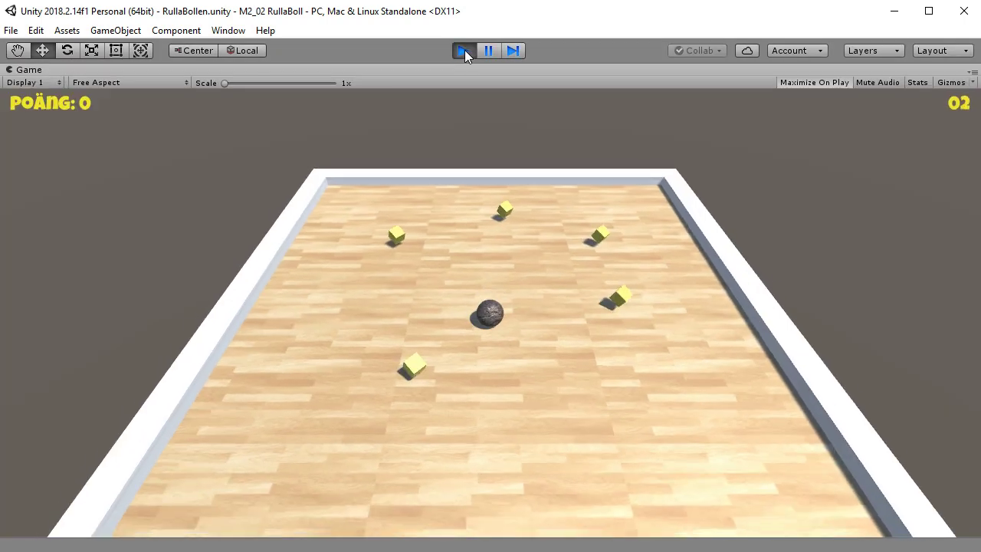
{"action": "key", "text": "Left"}
{"action": "key", "text": "Down"}
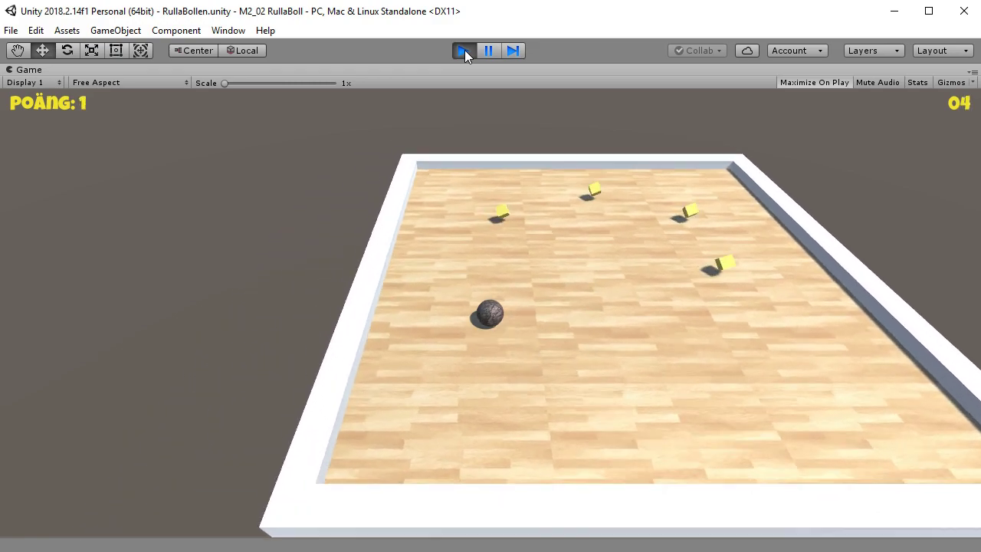
{"action": "key", "text": "Up"}
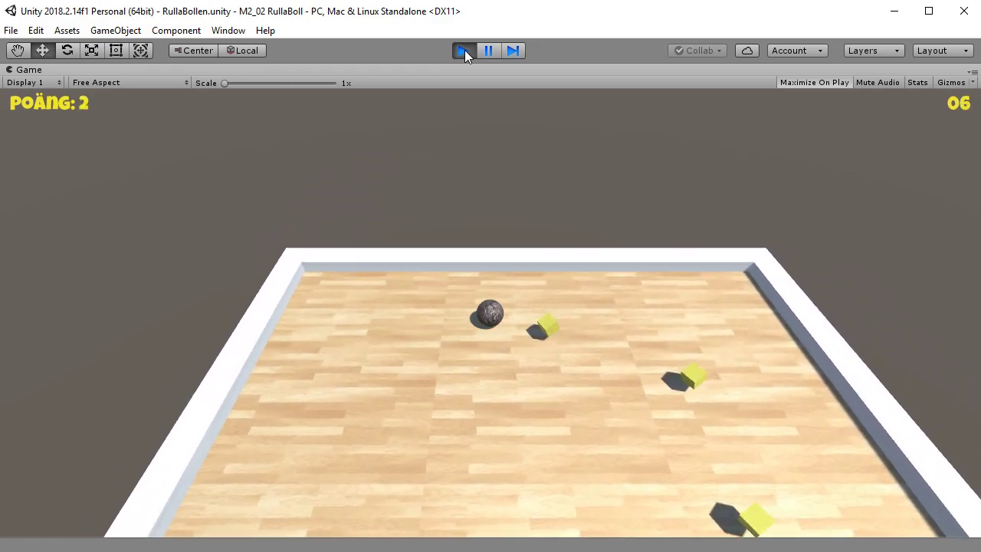
{"action": "key", "text": "Left"}
{"action": "key", "text": "Down"}
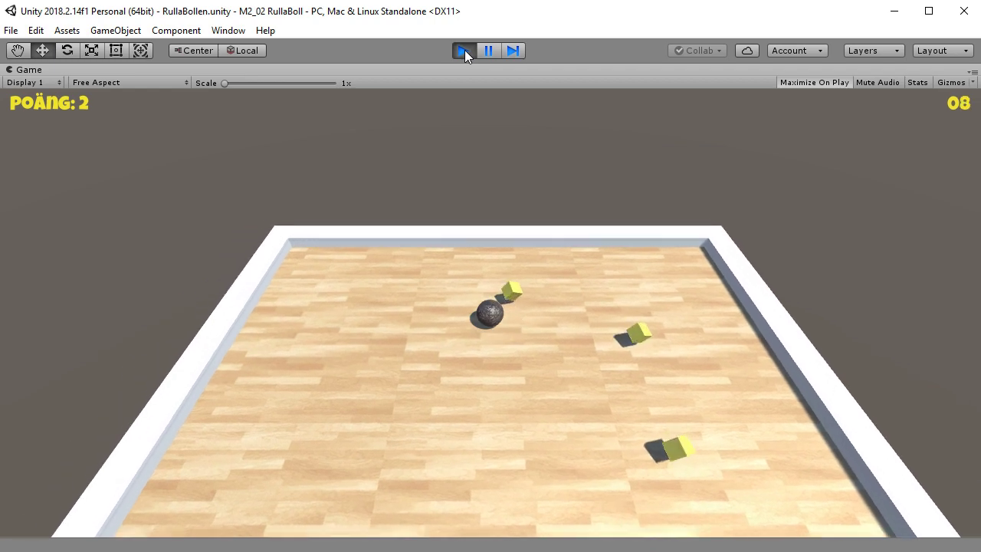
{"action": "key", "text": "Down"}
{"action": "key", "text": "Right"}
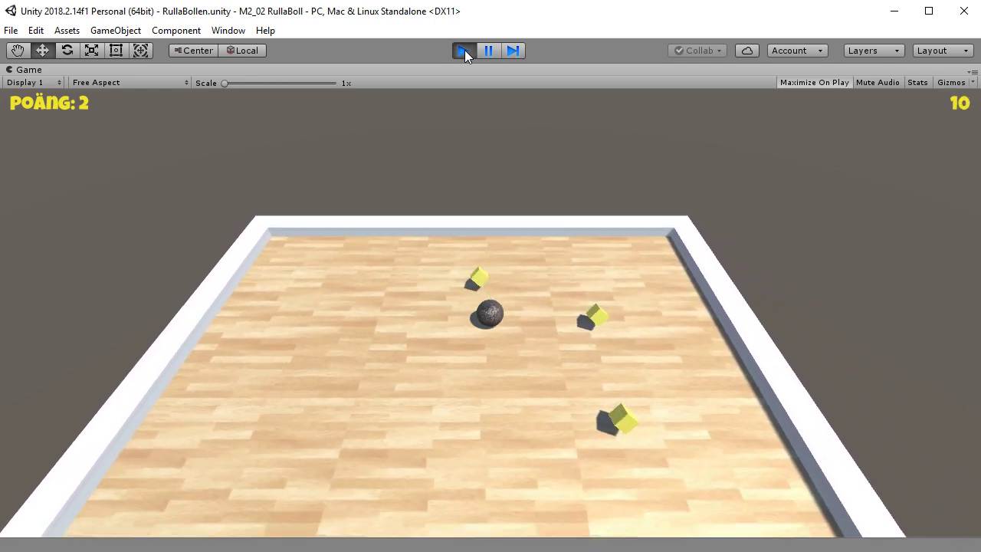
{"action": "key", "text": "XF86AudioPlay"}
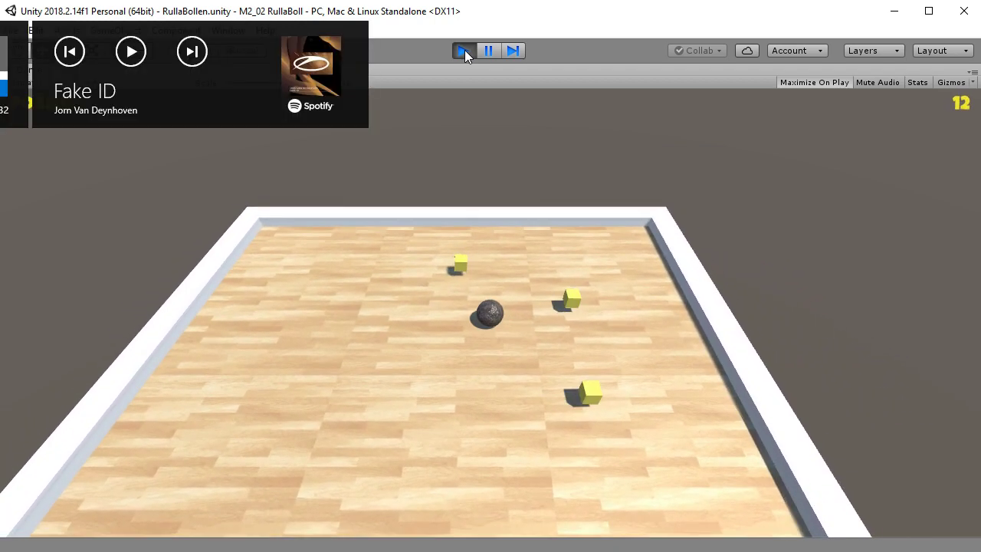
{"action": "key", "text": "Up"}
{"action": "key", "text": "Left"}
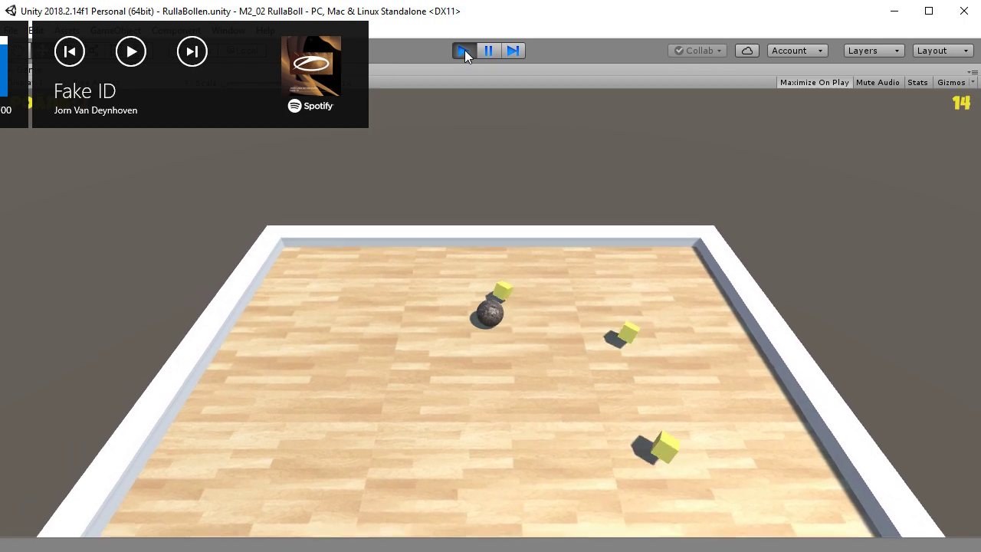
{"action": "key", "text": "Down"}
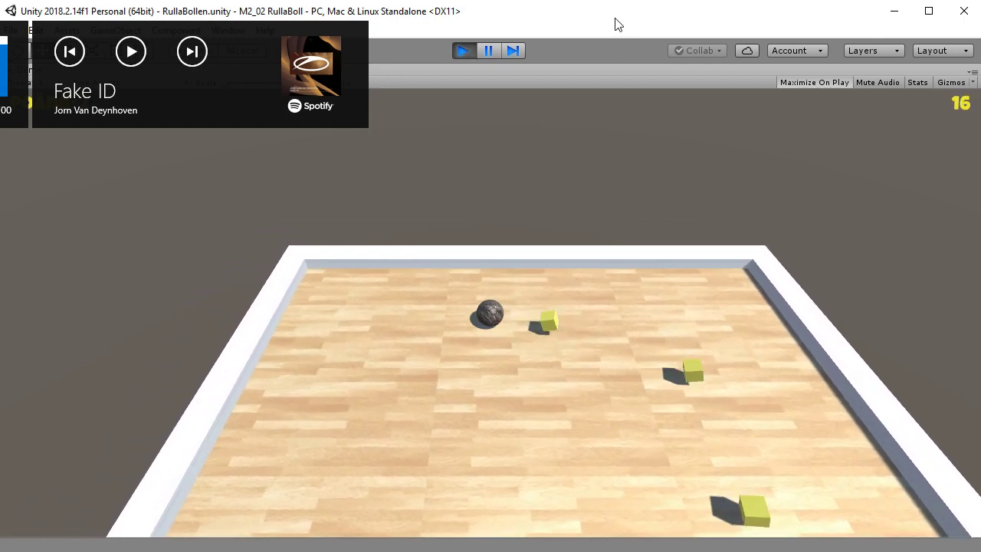
{"action": "key", "text": "Right"}
{"action": "key", "text": "Up"}
{"action": "key", "text": "Down"}
{"action": "key", "text": "Left"}
{"action": "key", "text": "Up"}
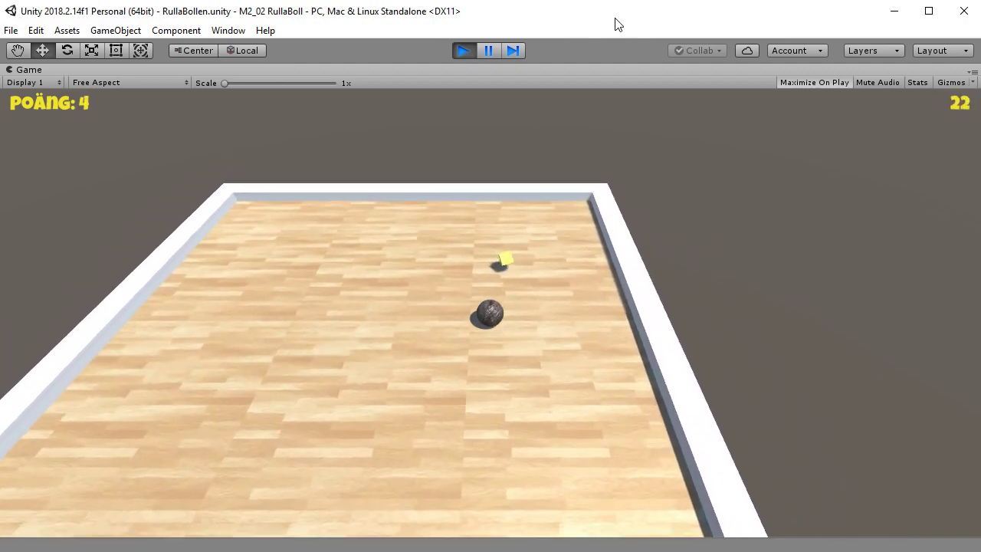
{"action": "left_click", "coordinate": [470, 48]}
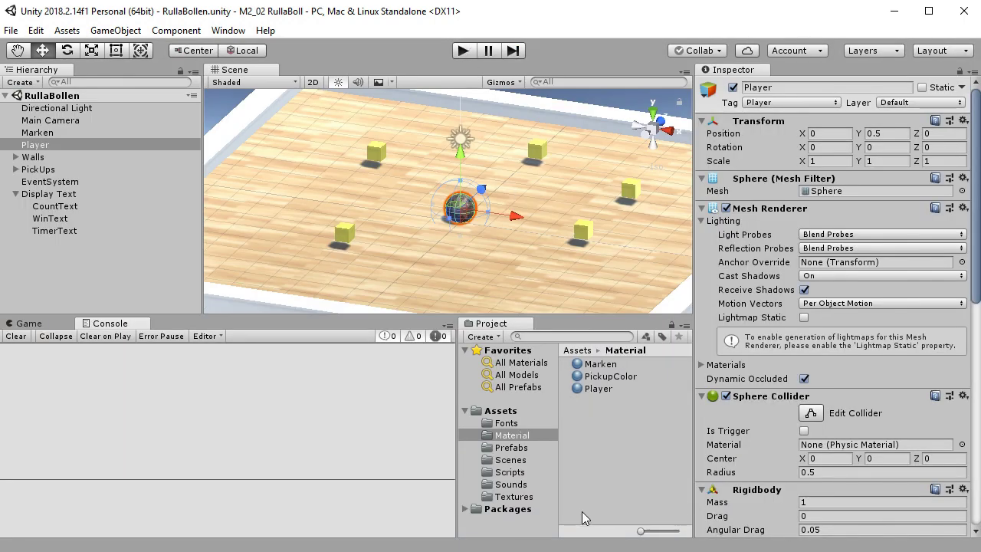
Collapse the Display Text group and inspect PickUp (3) inside the PickUps group.
{"action": "left_click", "coordinate": [16, 194]}
{"action": "left_click", "coordinate": [138, 259]}
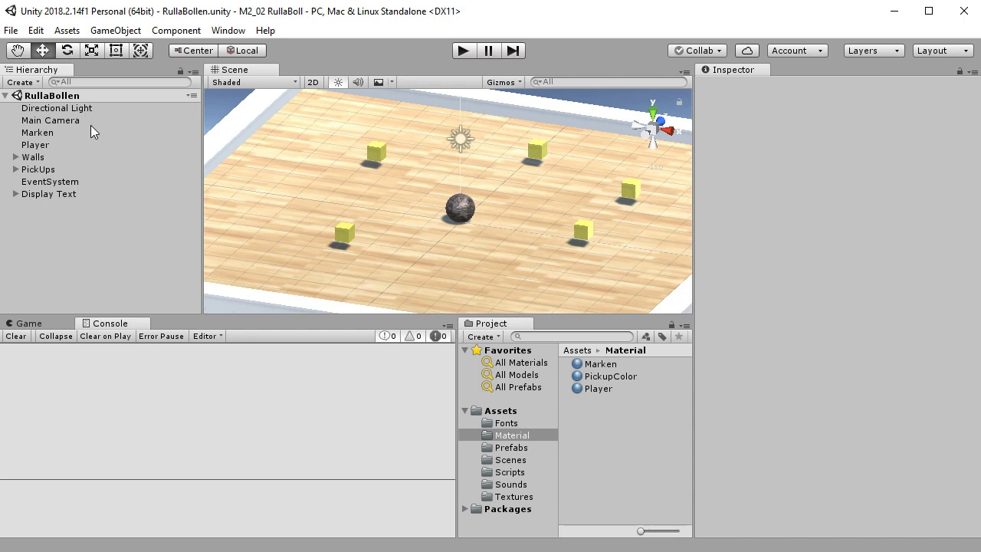
{"action": "left_click", "coordinate": [15, 169]}
{"action": "left_click", "coordinate": [76, 196]}
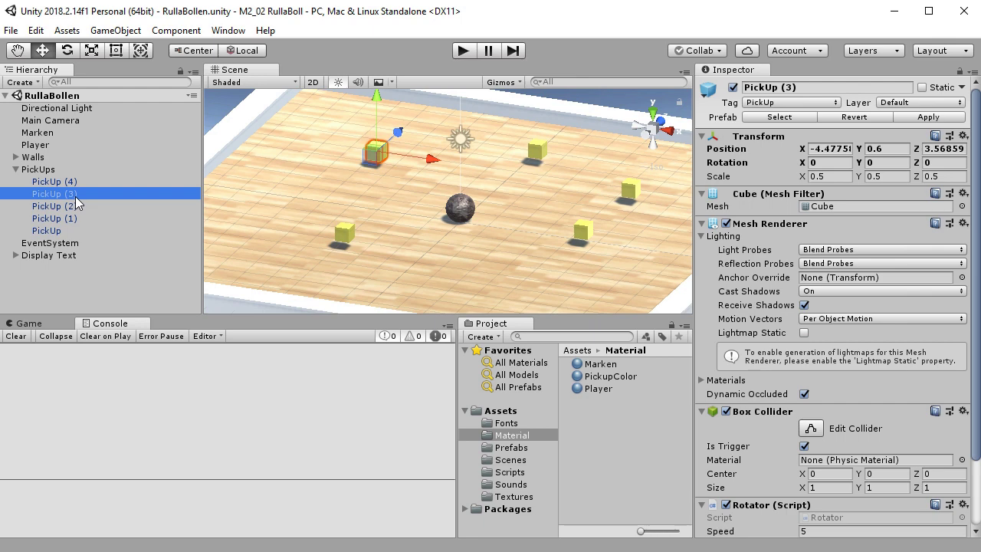
{"action": "left_click", "coordinate": [16, 169]}
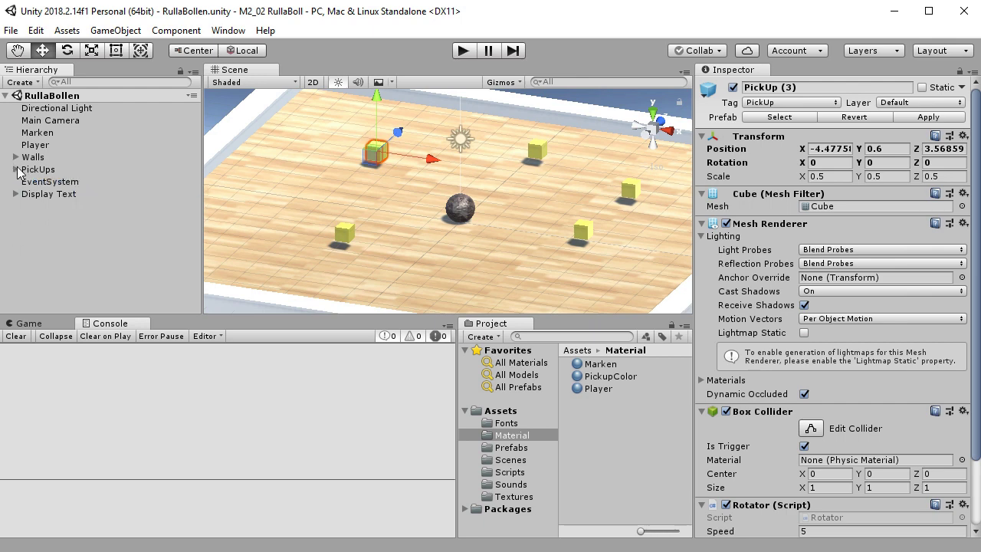
Add an Audio Source component to the Main Camera.
{"action": "left_click", "coordinate": [62, 120]}
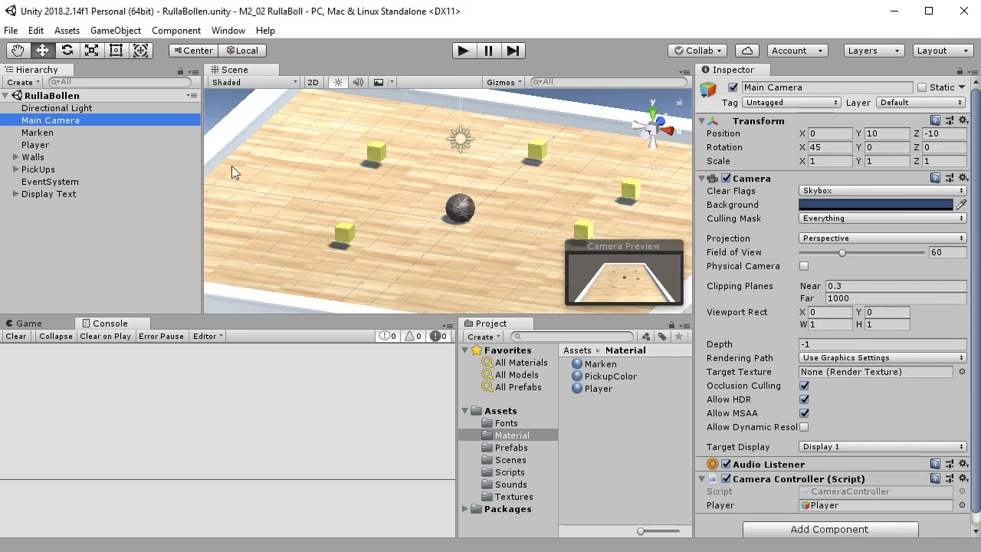
{"action": "scroll", "coordinate": [836, 344], "scroll_direction": "down", "scroll_amount": 1}
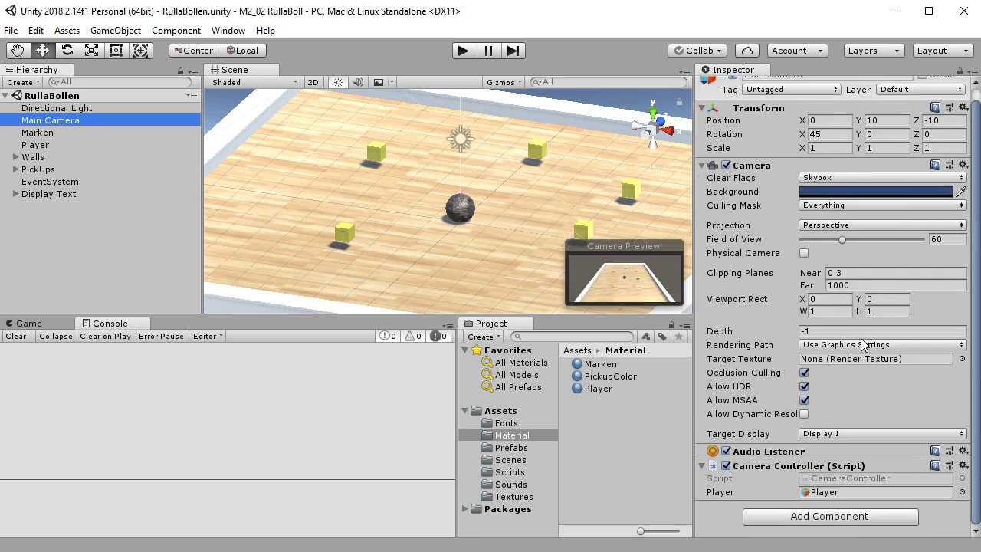
{"action": "left_click", "coordinate": [874, 519]}
{"action": "scroll", "coordinate": [900, 437], "scroll_direction": "up", "scroll_amount": 1}
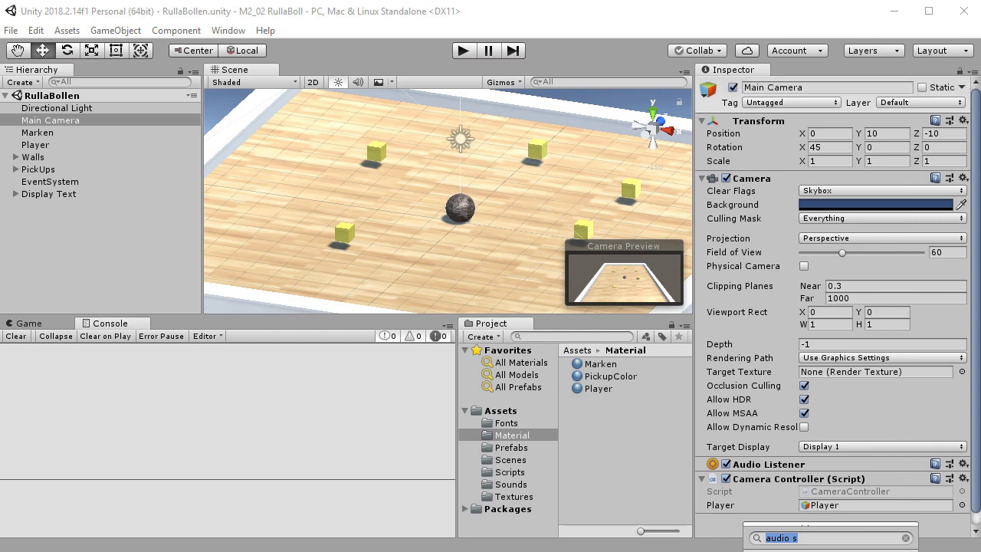
{"action": "key", "text": "End"}
{"action": "key", "text": "Return"}
{"action": "scroll", "coordinate": [843, 487], "scroll_direction": "down", "scroll_amount": 5}
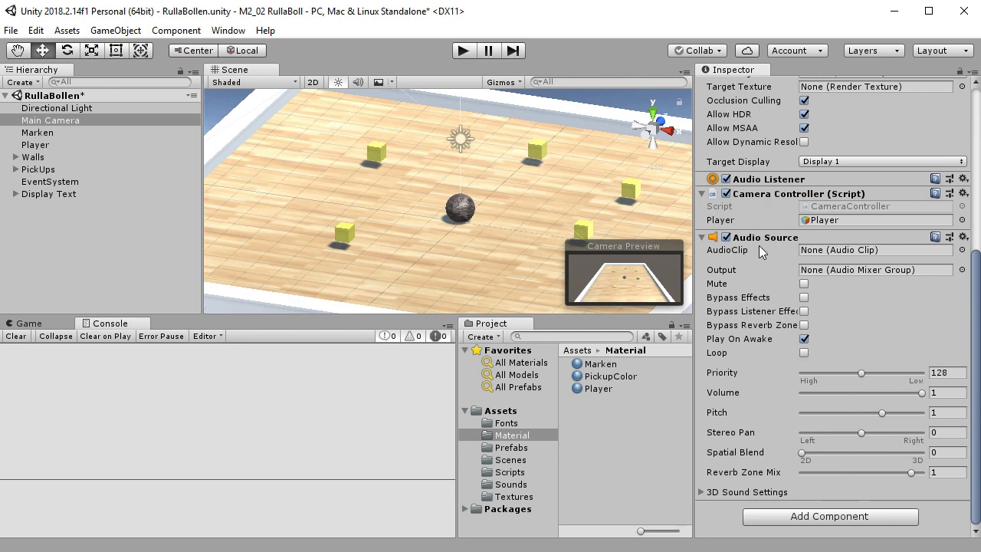
Assign CrystalCave-Song18 as the Main Camera's audio clip with Loop enabled, and save the scene.
{"action": "left_click", "coordinate": [962, 250]}
{"action": "left_click", "coordinate": [357, 219]}
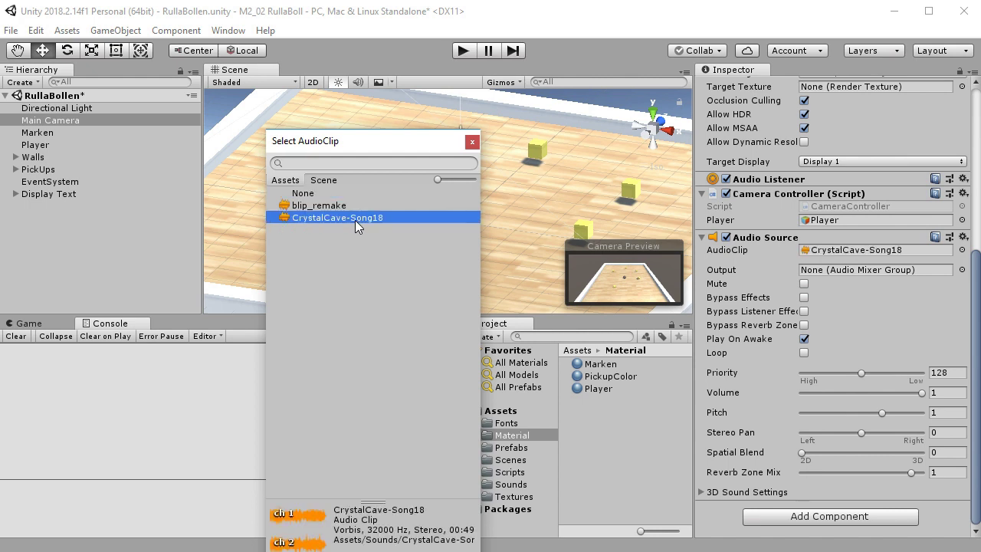
{"action": "left_click", "coordinate": [473, 143]}
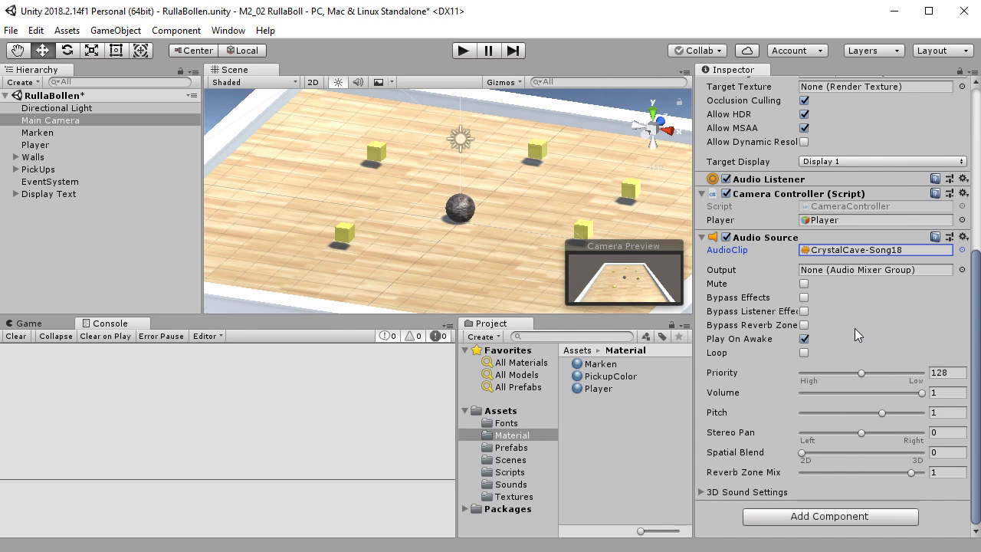
{"action": "left_click", "coordinate": [804, 353]}
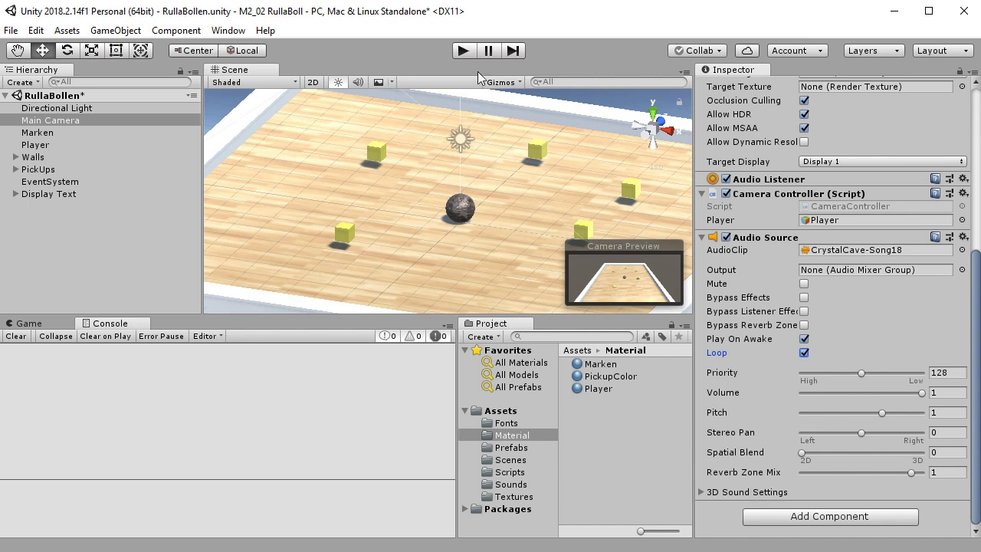
{"action": "key", "text": "ctrl+s"}
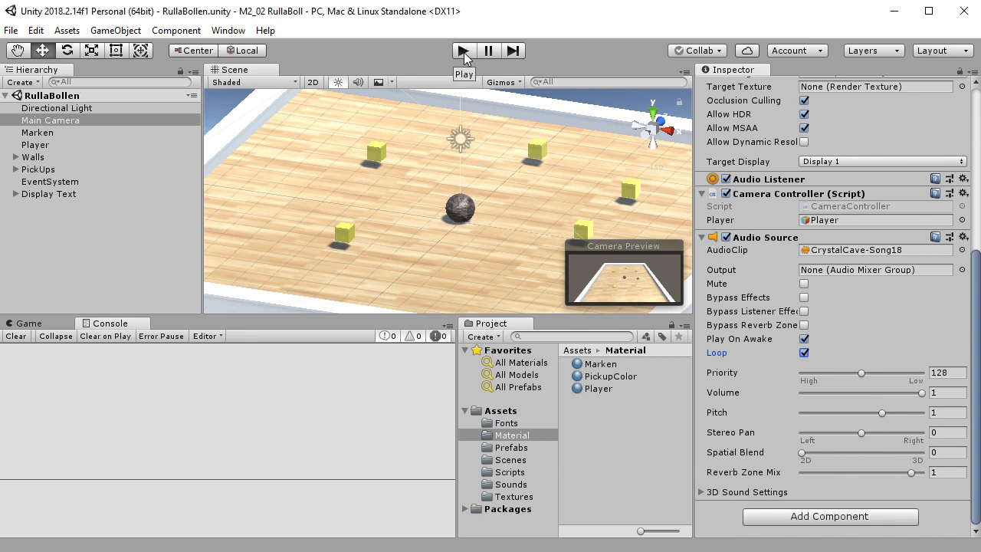
Run the game briefly to hear the music, and lower the Main Camera's Audio Source volume to 0.268.
{"action": "left_click", "coordinate": [464, 52]}
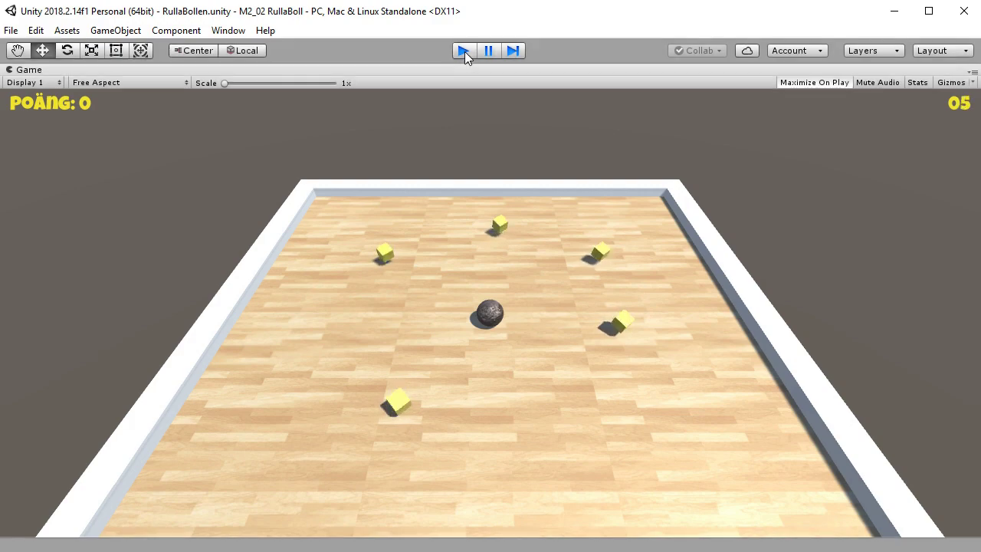
{"action": "left_click", "coordinate": [465, 52]}
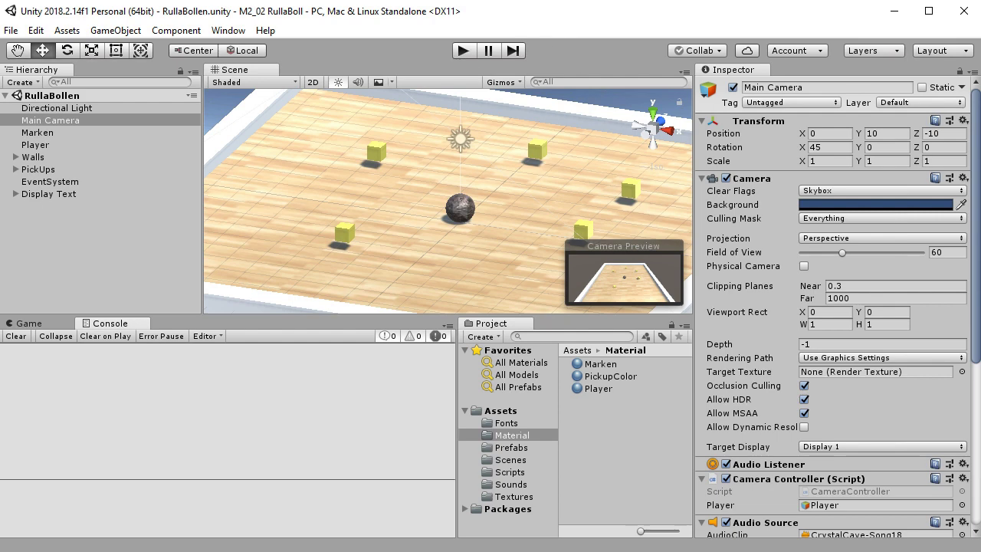
{"action": "scroll", "coordinate": [846, 382], "scroll_direction": "down", "scroll_amount": 6}
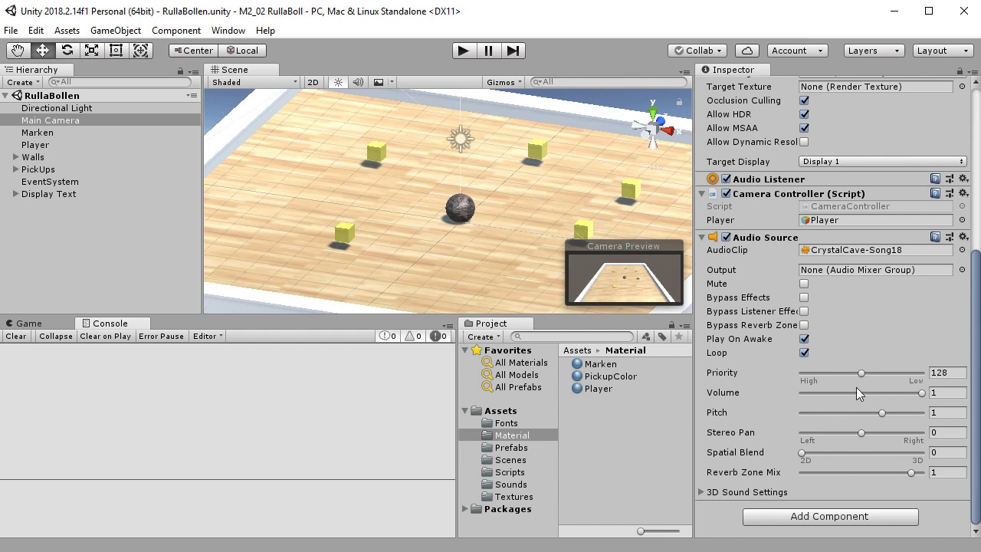
{"action": "left_click", "coordinate": [922, 392]}
{"action": "left_click_drag", "start_coordinate": [923, 391], "coordinate": [835, 388]}
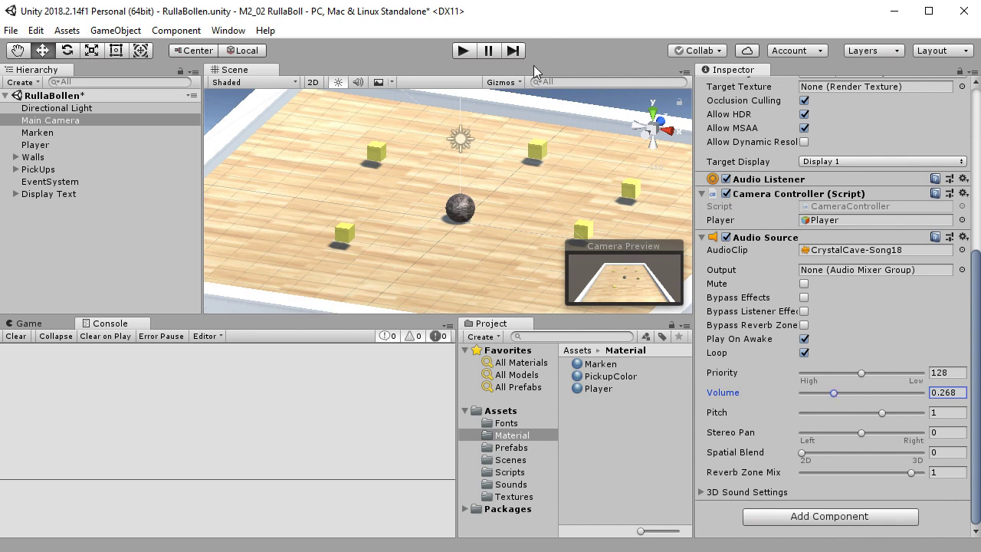
Play-test the game by collecting all the pickups to check the balance between the music and the blip sound, and stop it.
{"action": "left_click", "coordinate": [464, 50]}
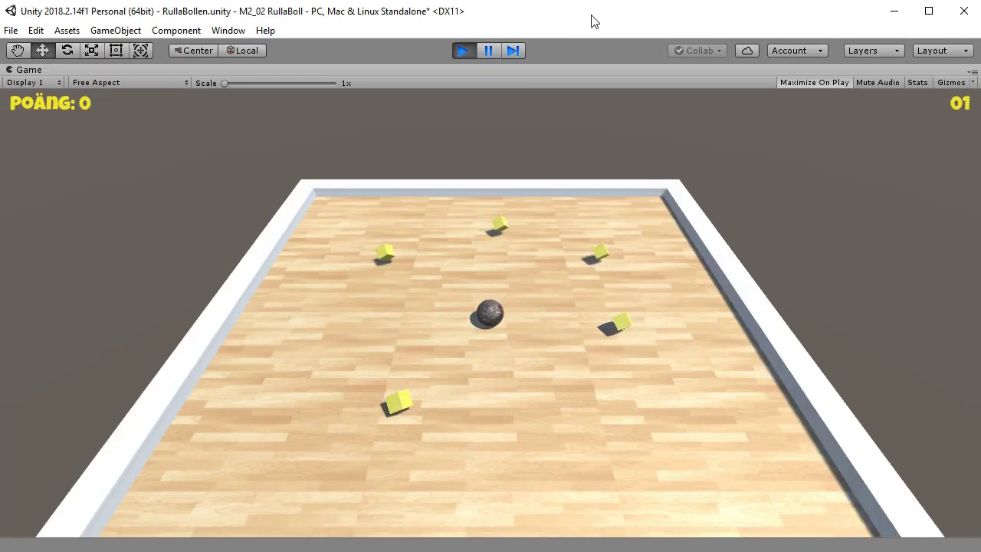
{"action": "key", "text": "Down"}
{"action": "key", "text": "Left"}
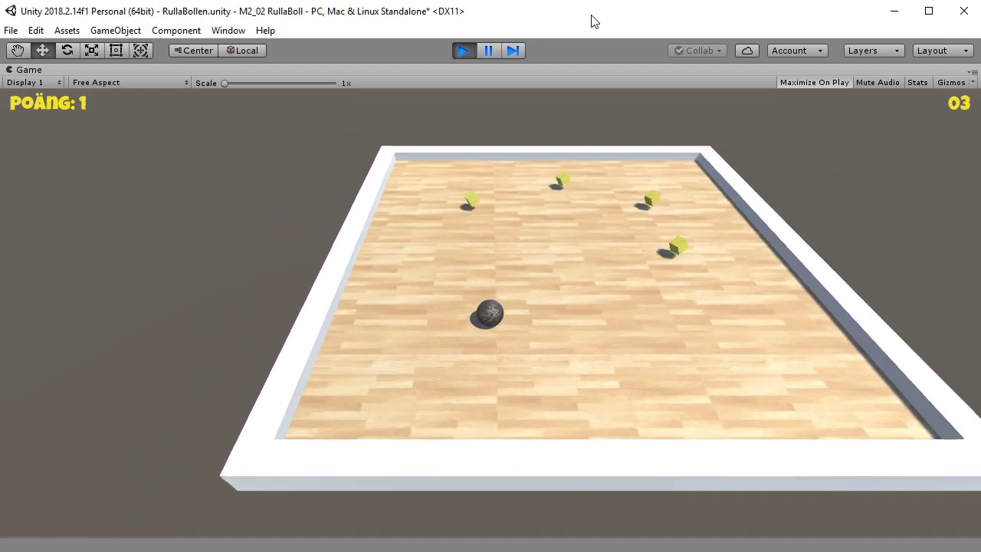
{"action": "key", "text": "Up"}
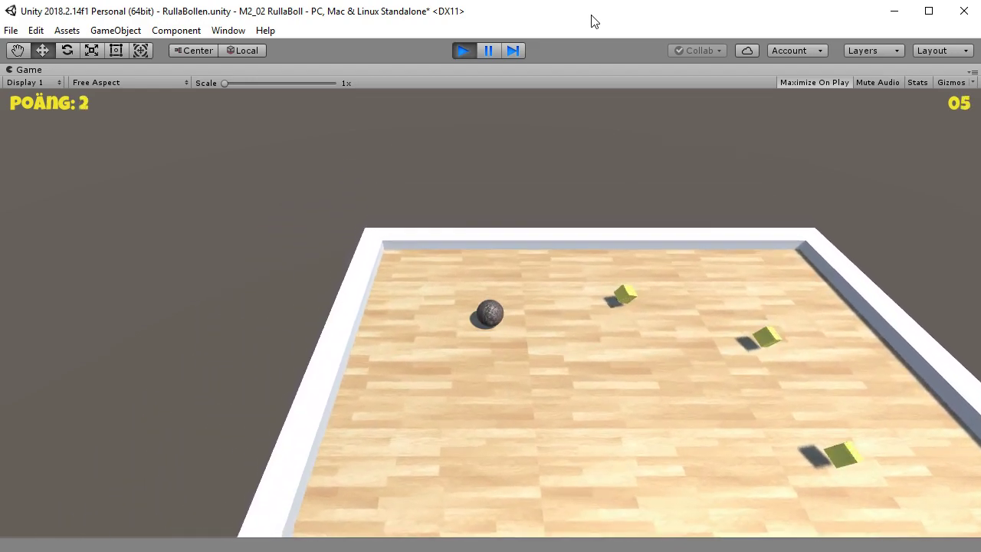
{"action": "key", "text": "Down"}
{"action": "key", "text": "Right"}
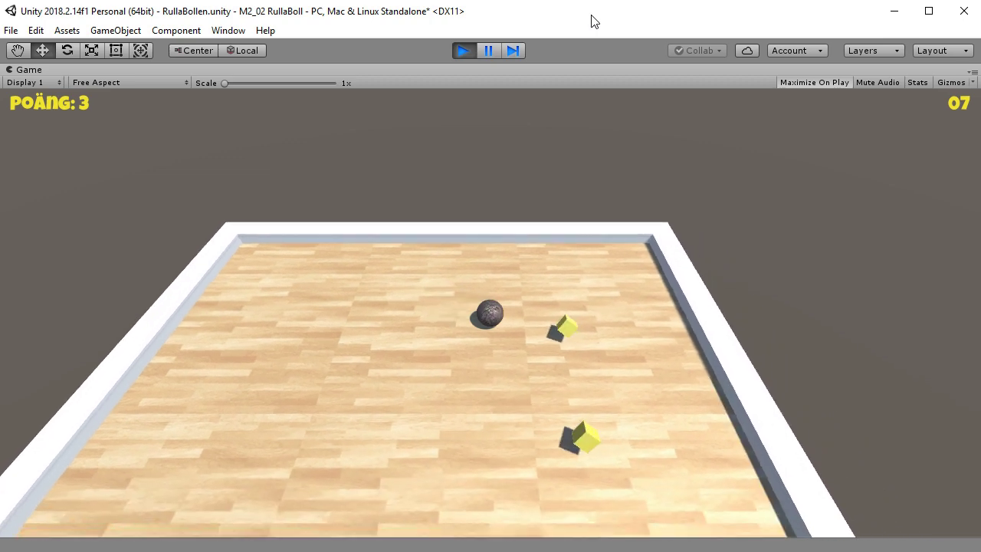
{"action": "key", "text": "Down"}
{"action": "key", "text": "Left"}
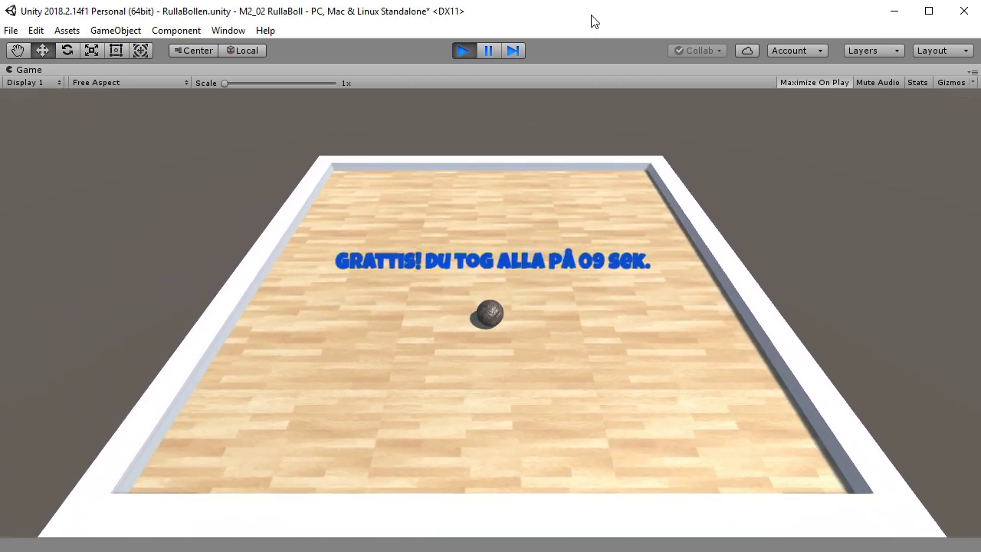
{"action": "left_click", "coordinate": [462, 52]}
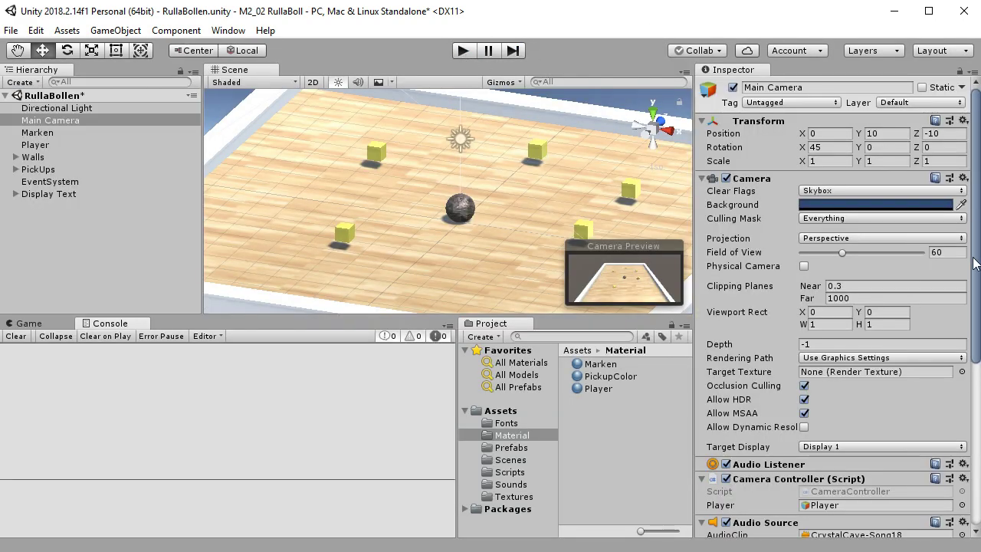
Examine the 3D Sound Settings and volume rolloff graph of the Main Camera's Audio Source, and collapse them again.
{"action": "scroll", "coordinate": [928, 403], "scroll_direction": "down", "scroll_amount": 6}
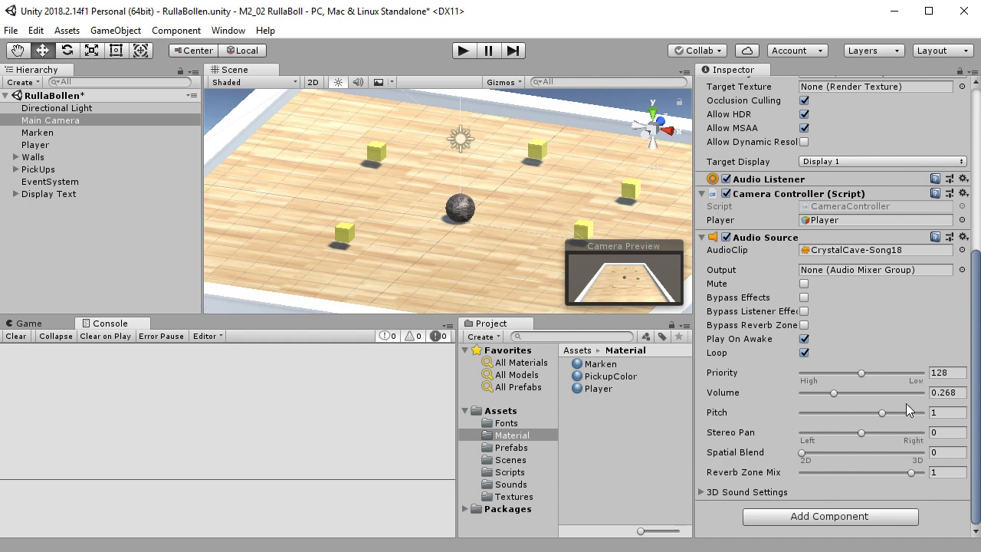
{"action": "left_click", "coordinate": [702, 492]}
{"action": "scroll", "coordinate": [859, 434], "scroll_direction": "down", "scroll_amount": 5}
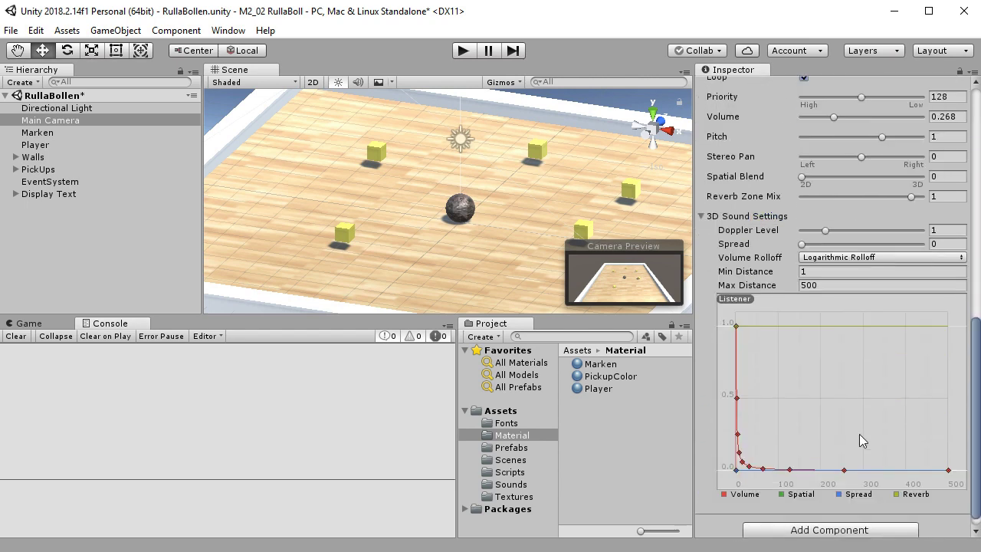
{"action": "left_click", "coordinate": [702, 218]}
{"action": "scroll", "coordinate": [820, 285], "scroll_direction": "up", "scroll_amount": 10}
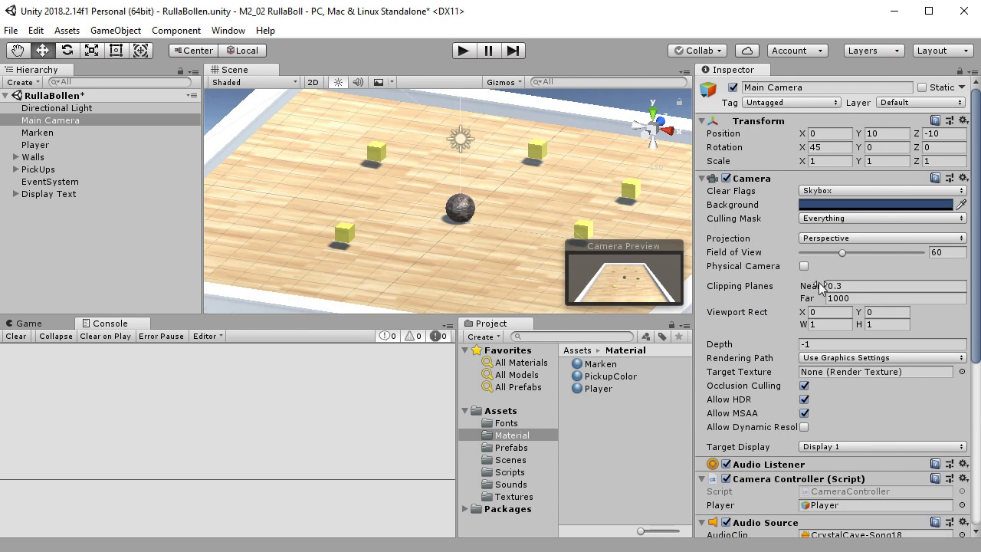